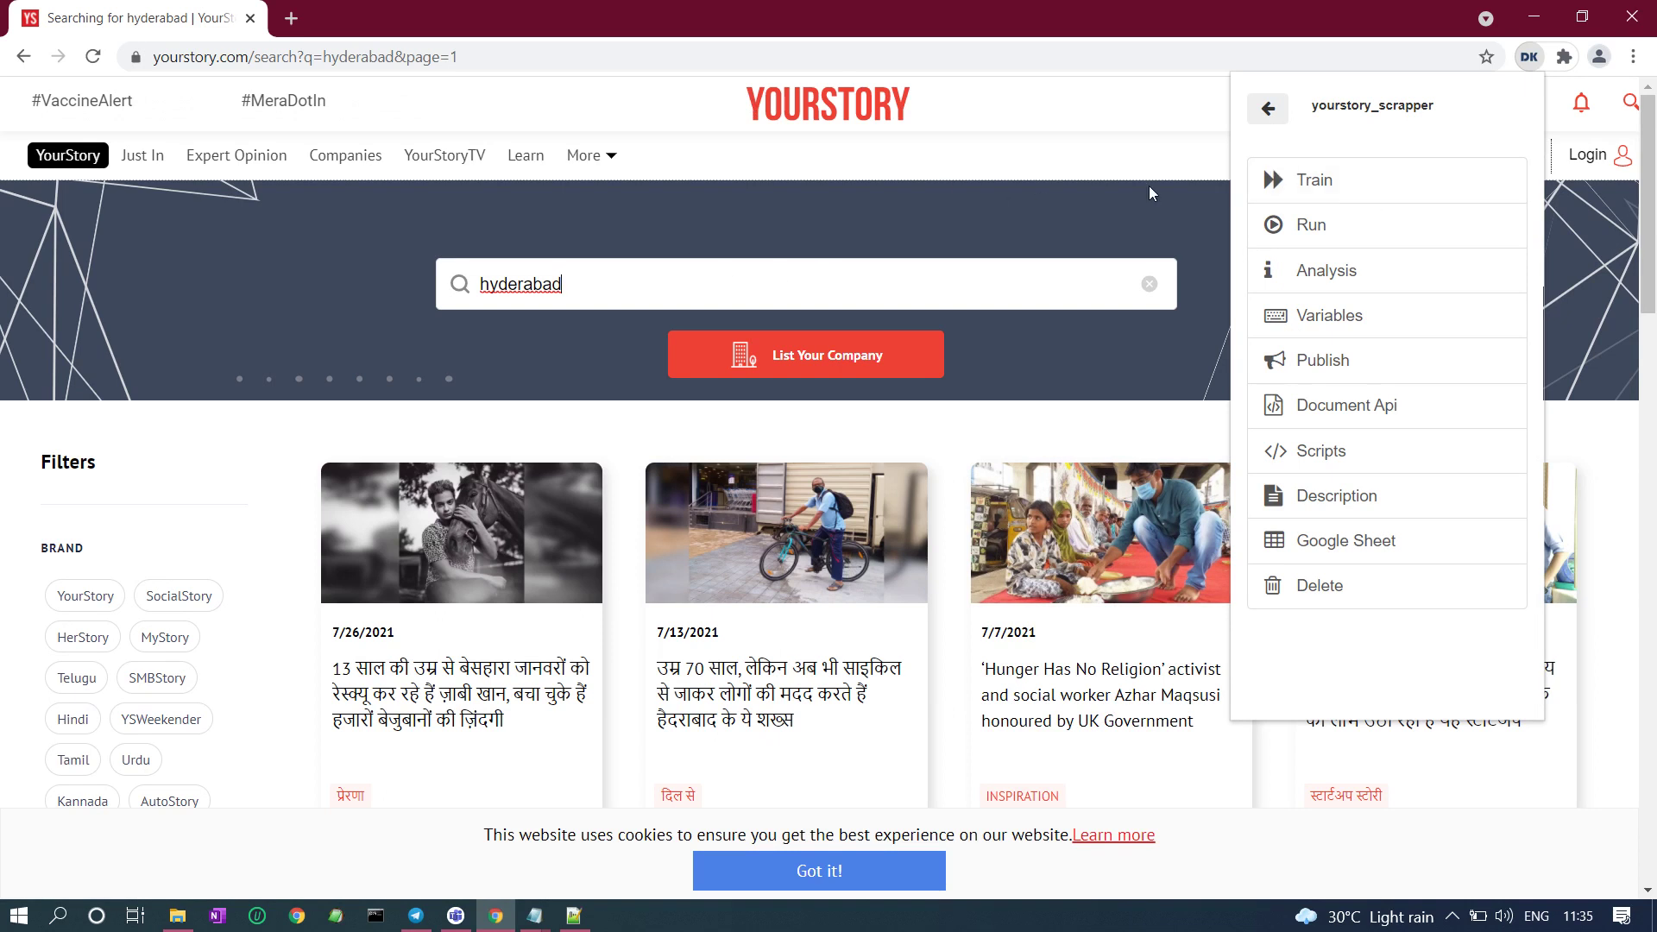
Switch from the browser to the Notepad++ notes holding the spreadsheet link.
mouse_move(573, 916)
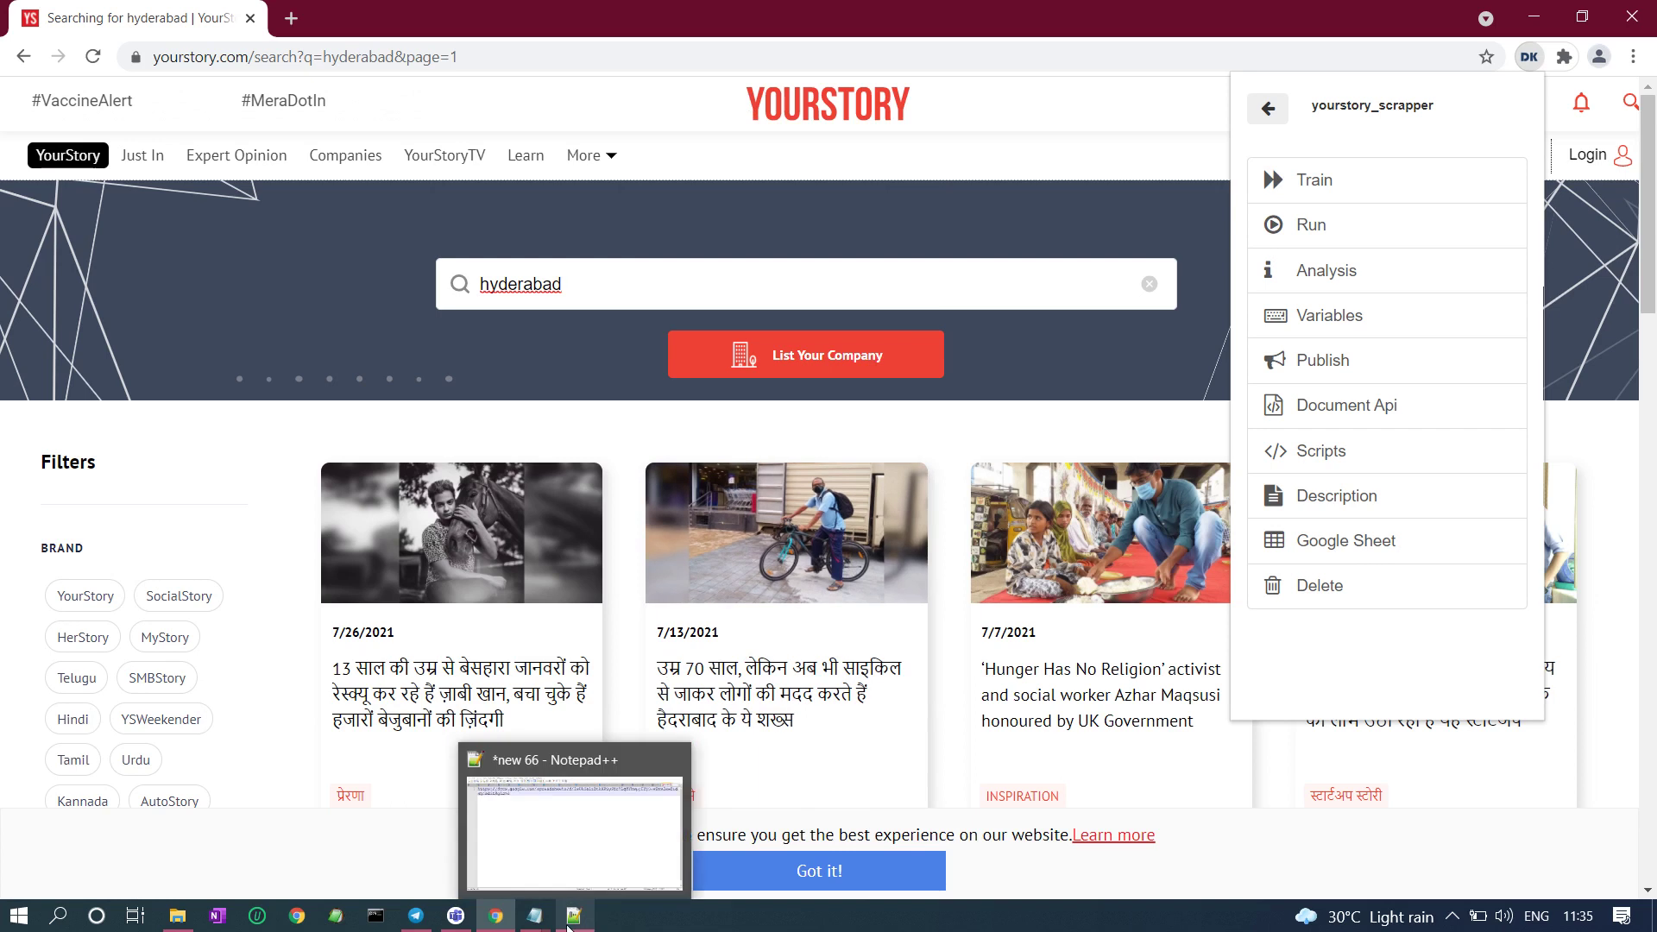
left_click(585, 859)
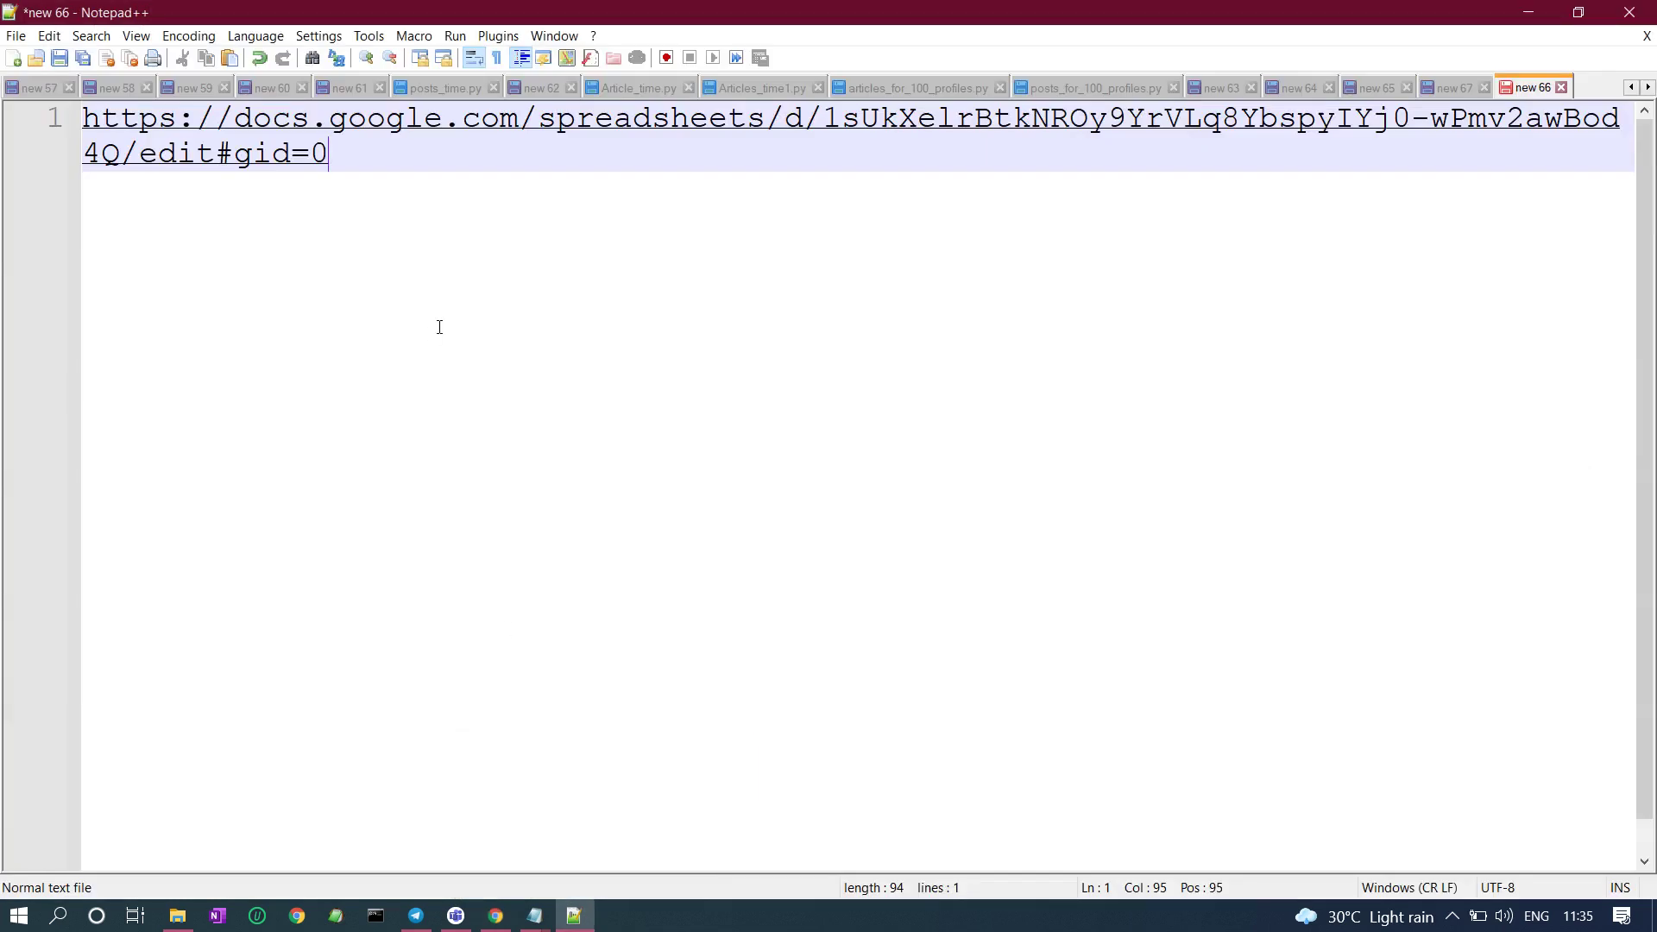
Copy the saved Google Sheets link from Notepad++ and paste it over the YourStory address.
key("ctrl+a")
key("ctrl+c")
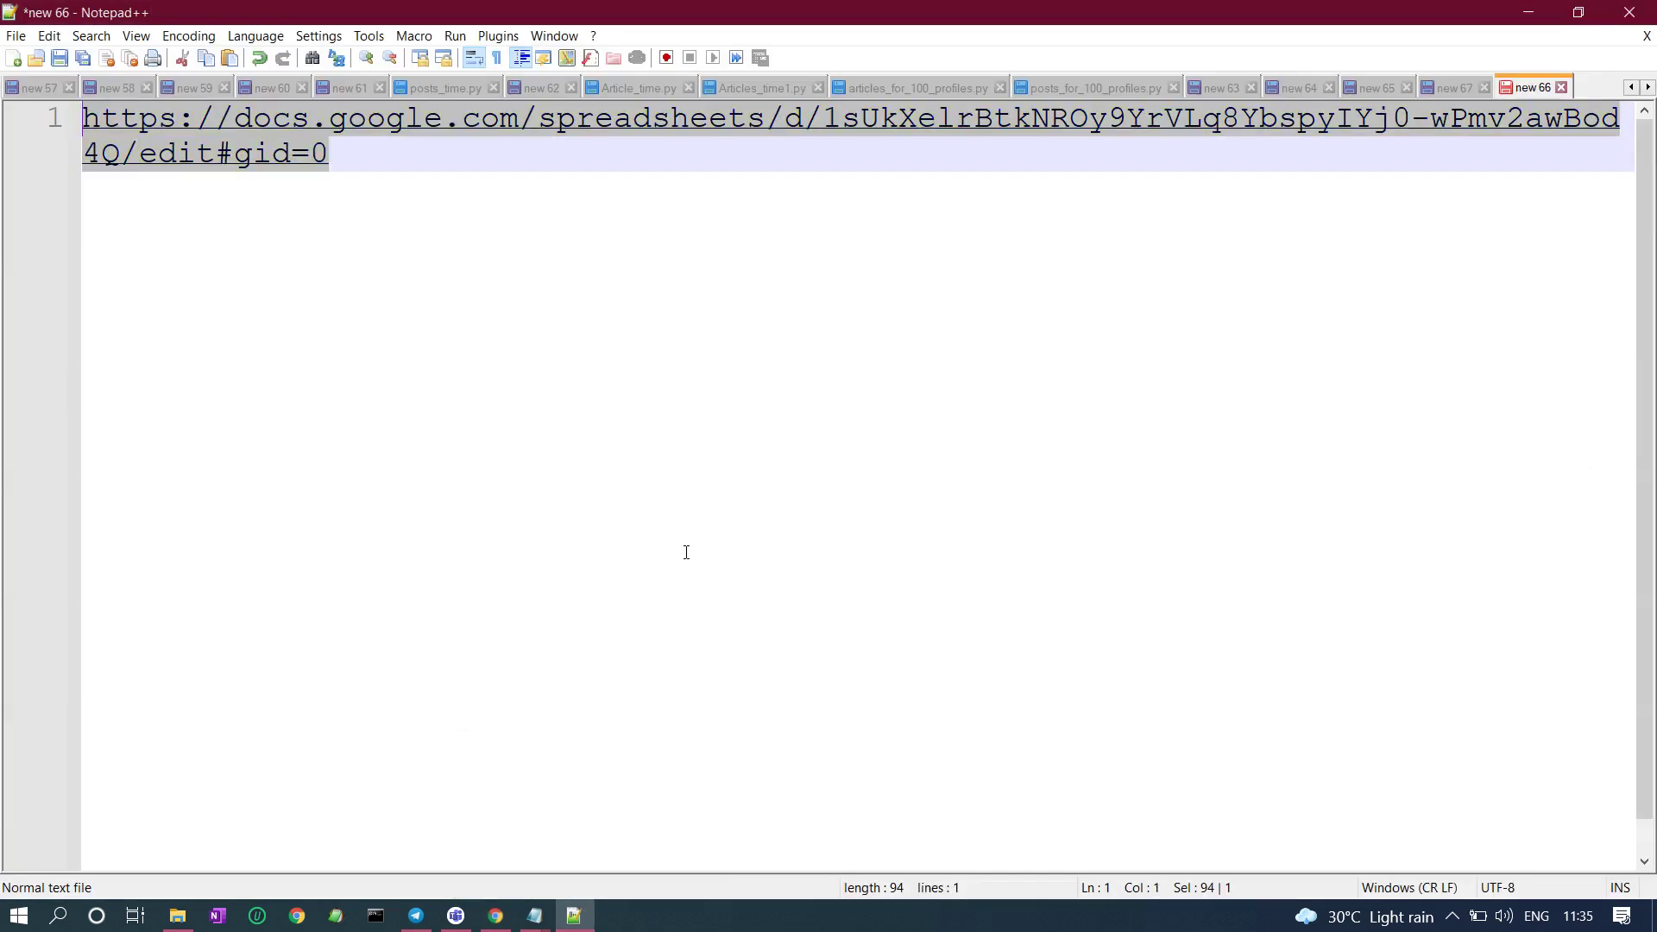
mouse_move(496, 918)
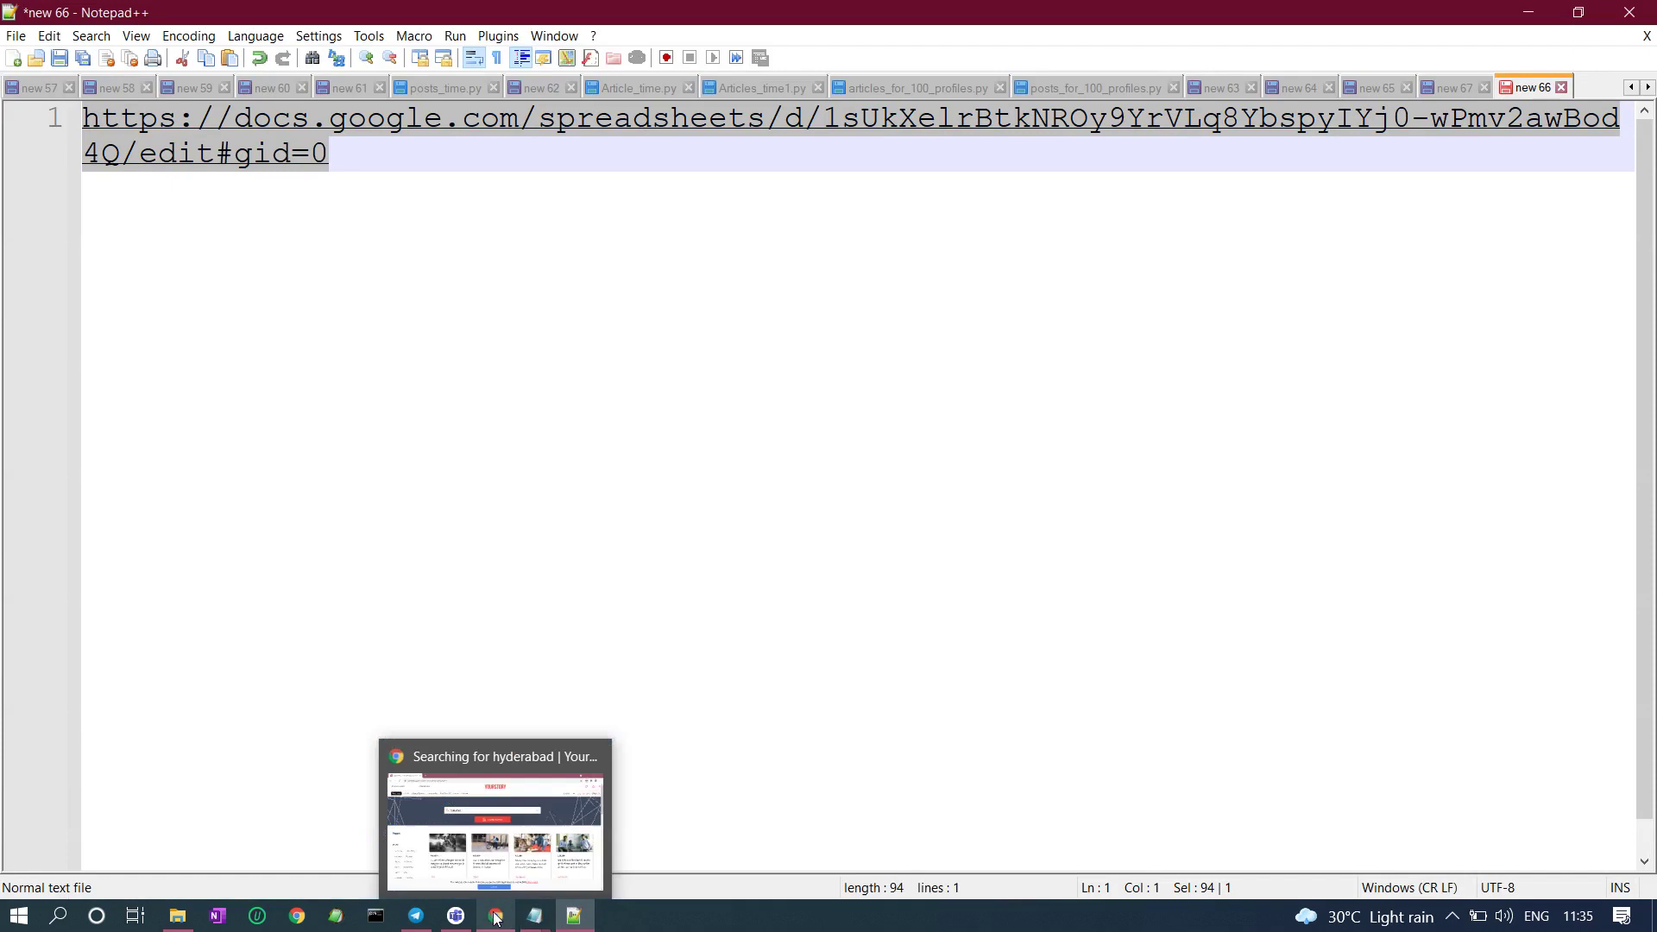
left_click(492, 820)
left_click(462, 57)
key("BackSpace")
key("ctrl+v")
Load the spreadsheet with the six city keywords, view the DataKund bot options, and start sharing.
key("Return")
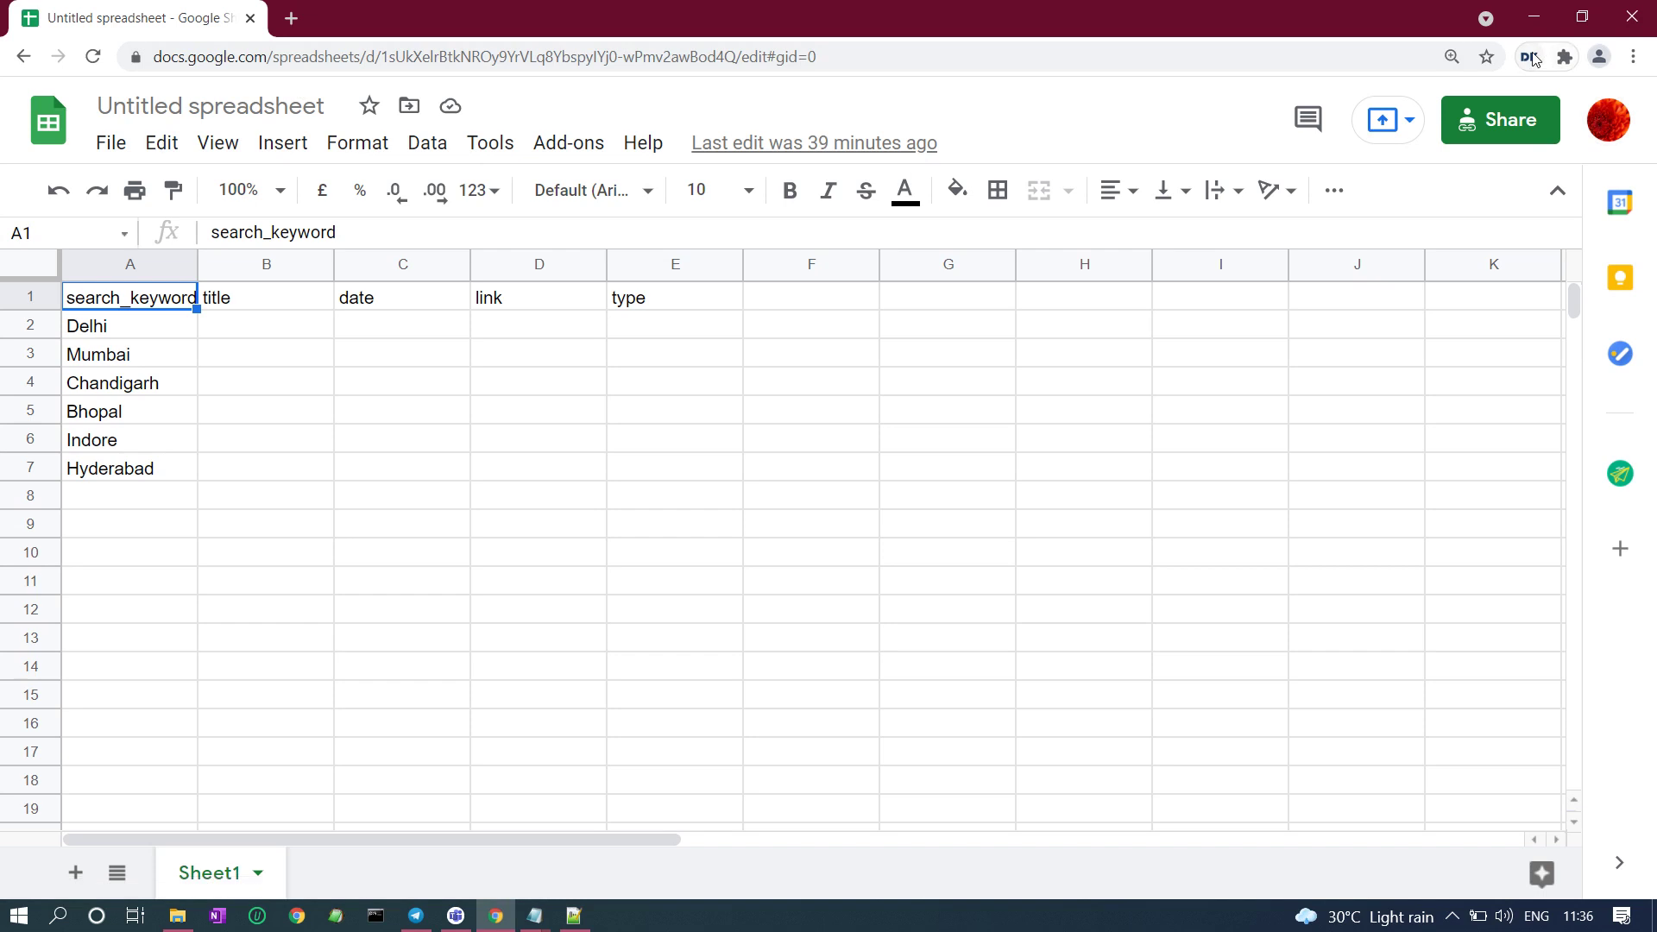
left_click(1530, 56)
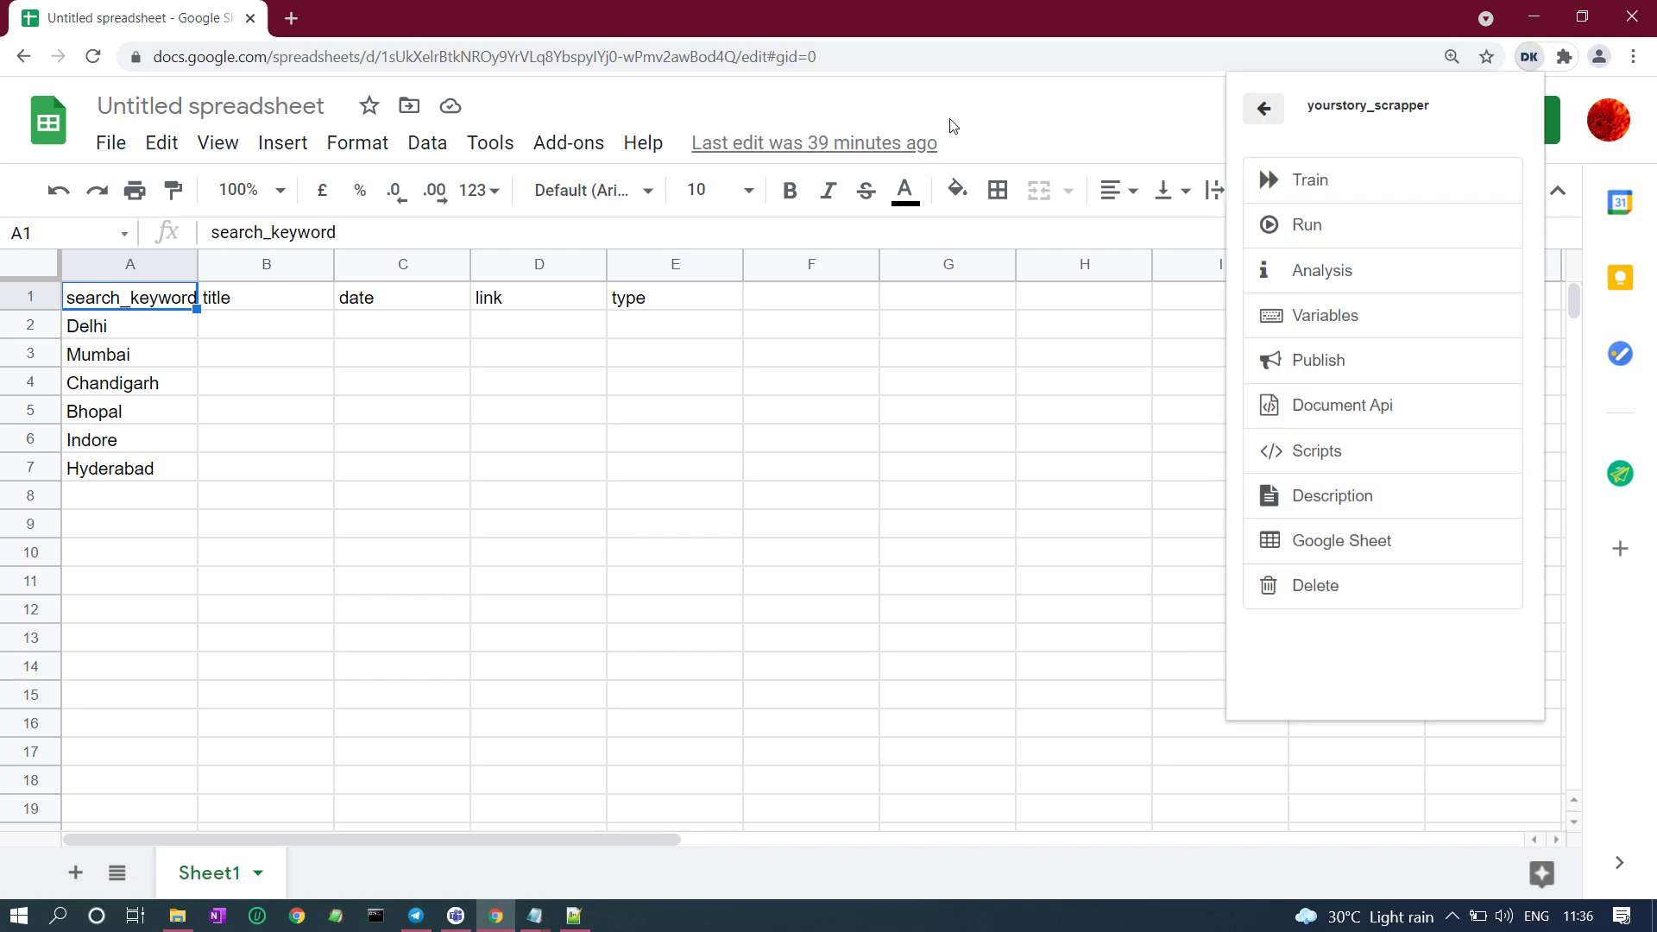
left_click(1162, 106)
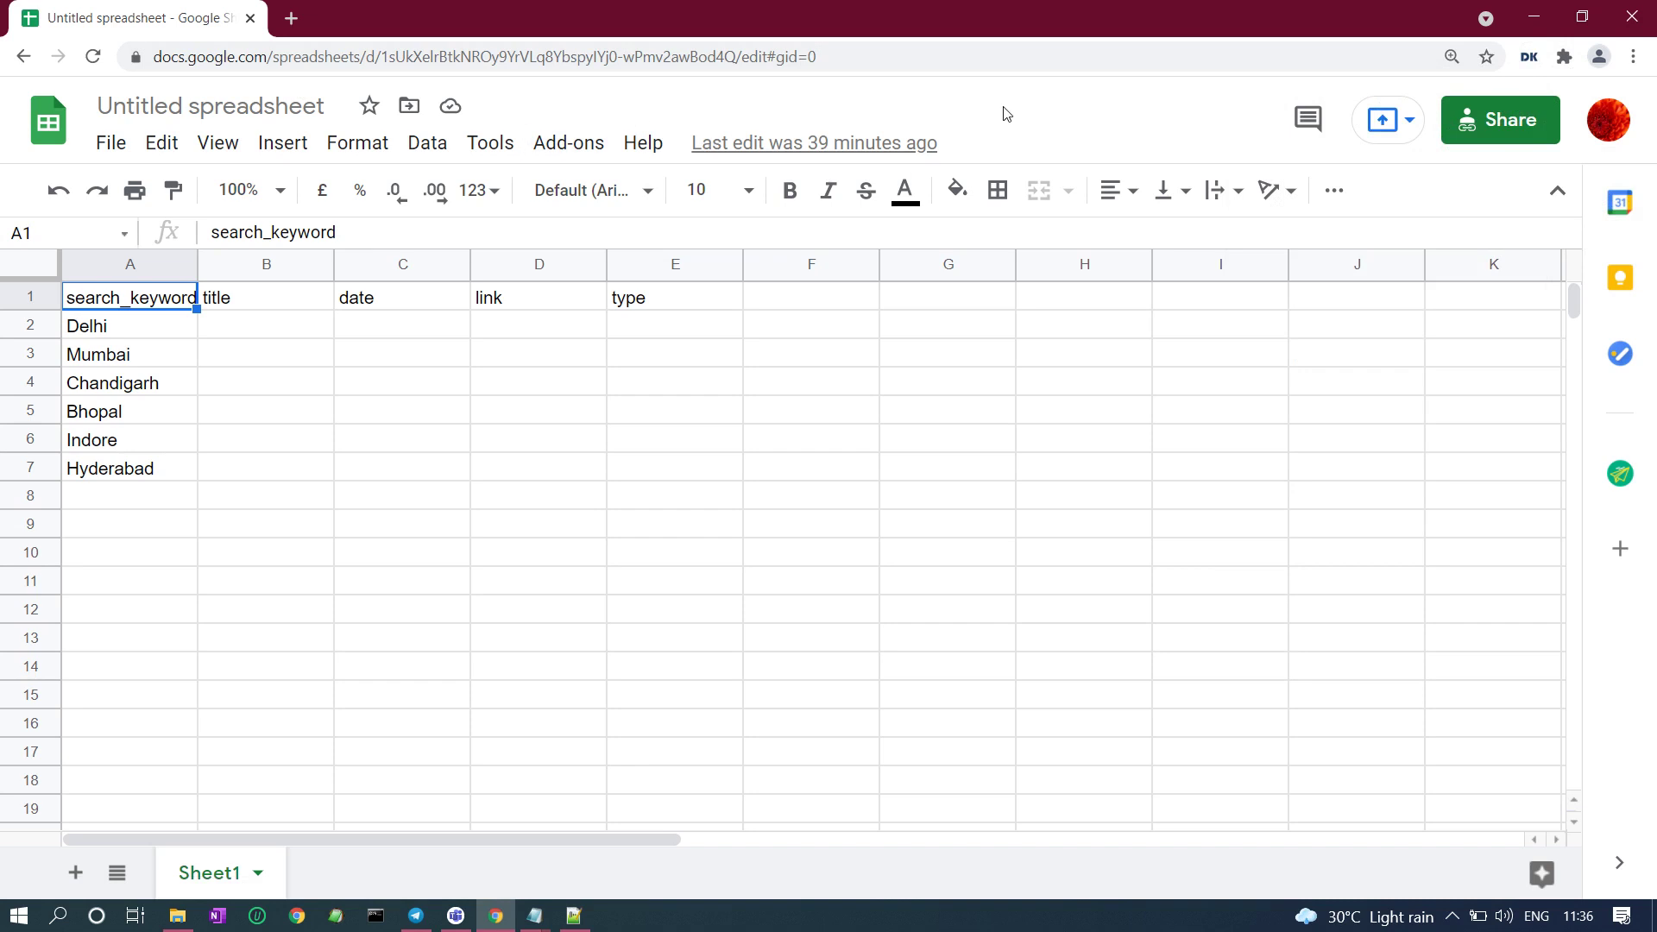
left_click(1494, 125)
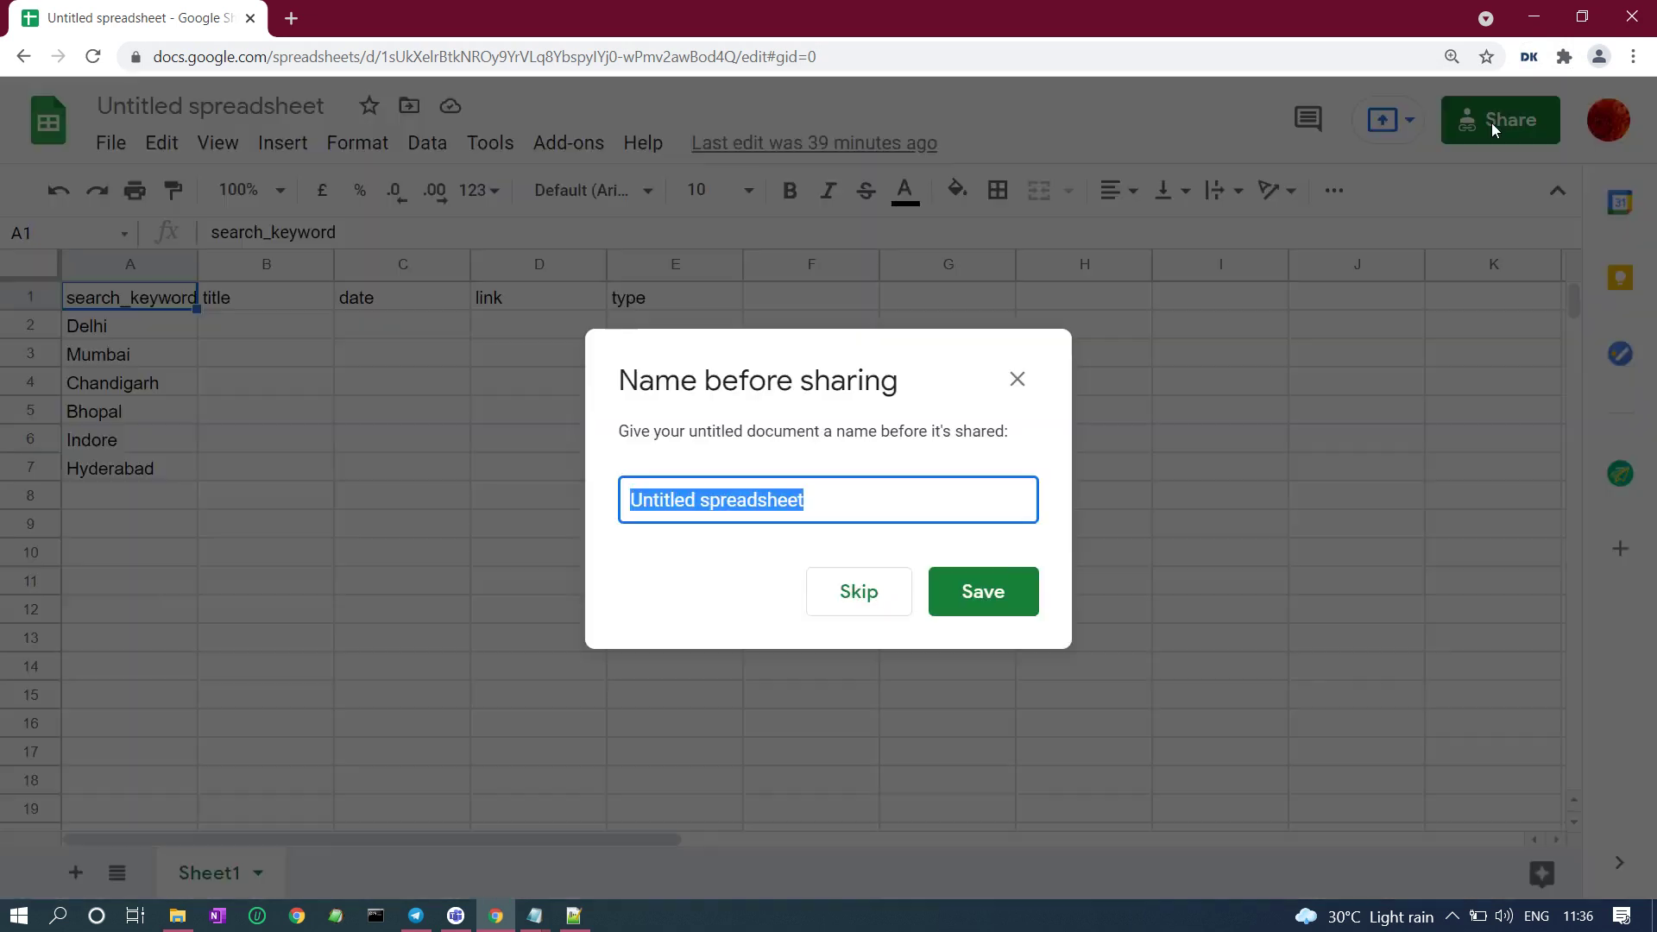
Skip naming the spreadsheet and share it as Viewer for anyone with the link.
left_click(1017, 379)
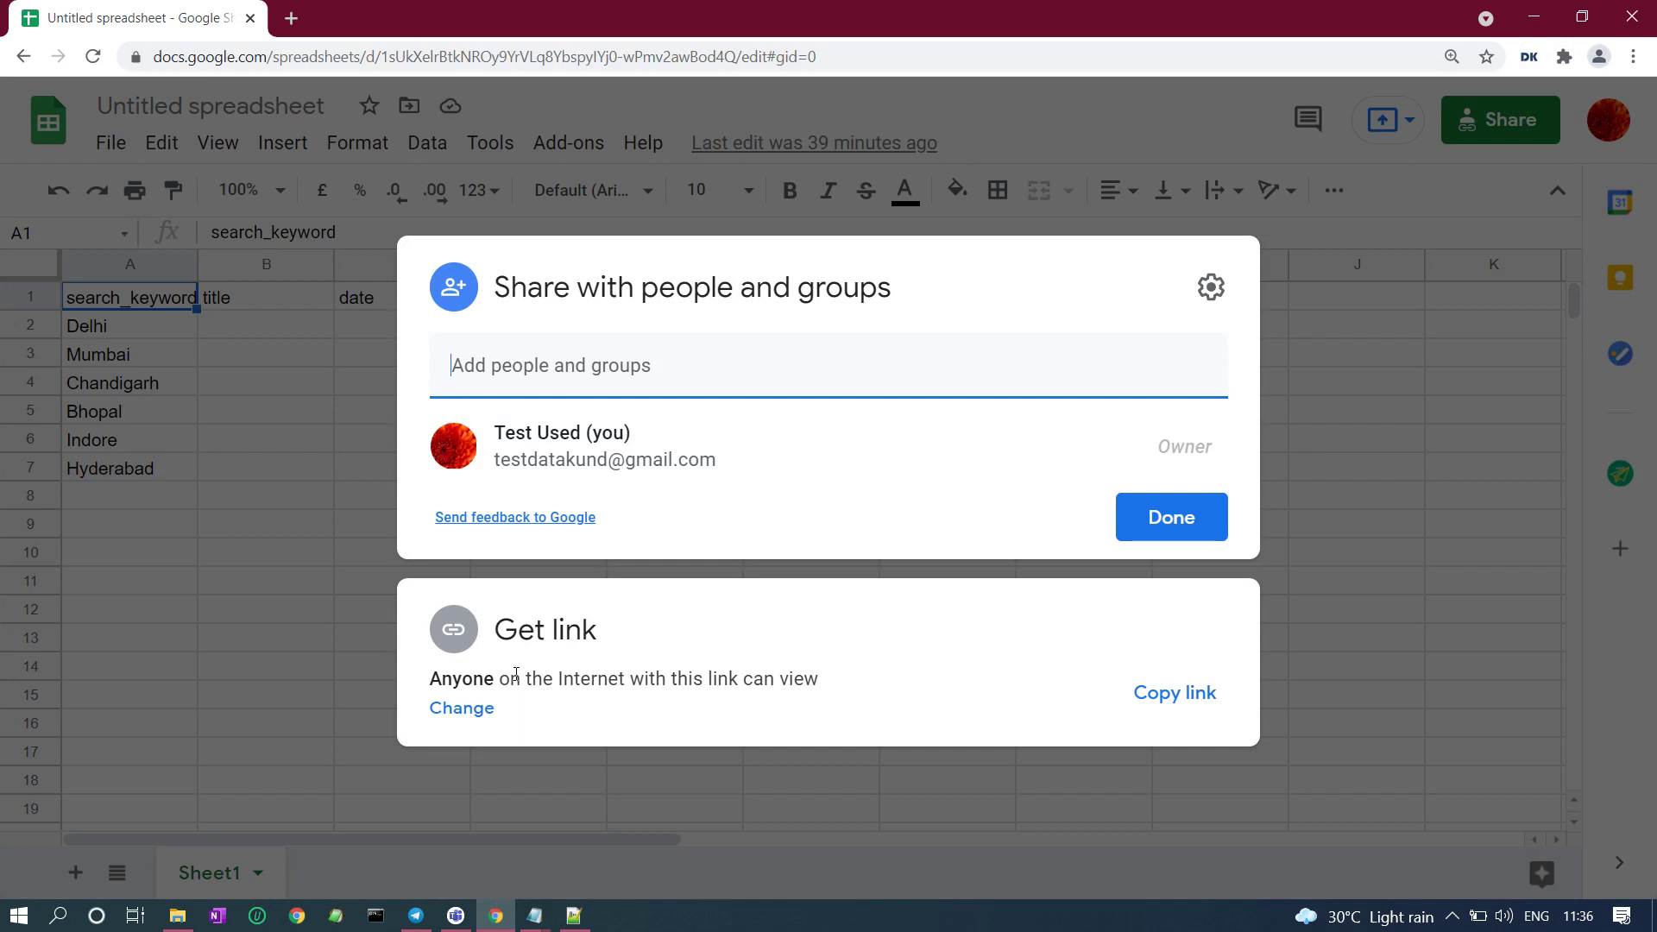
left_click(678, 684)
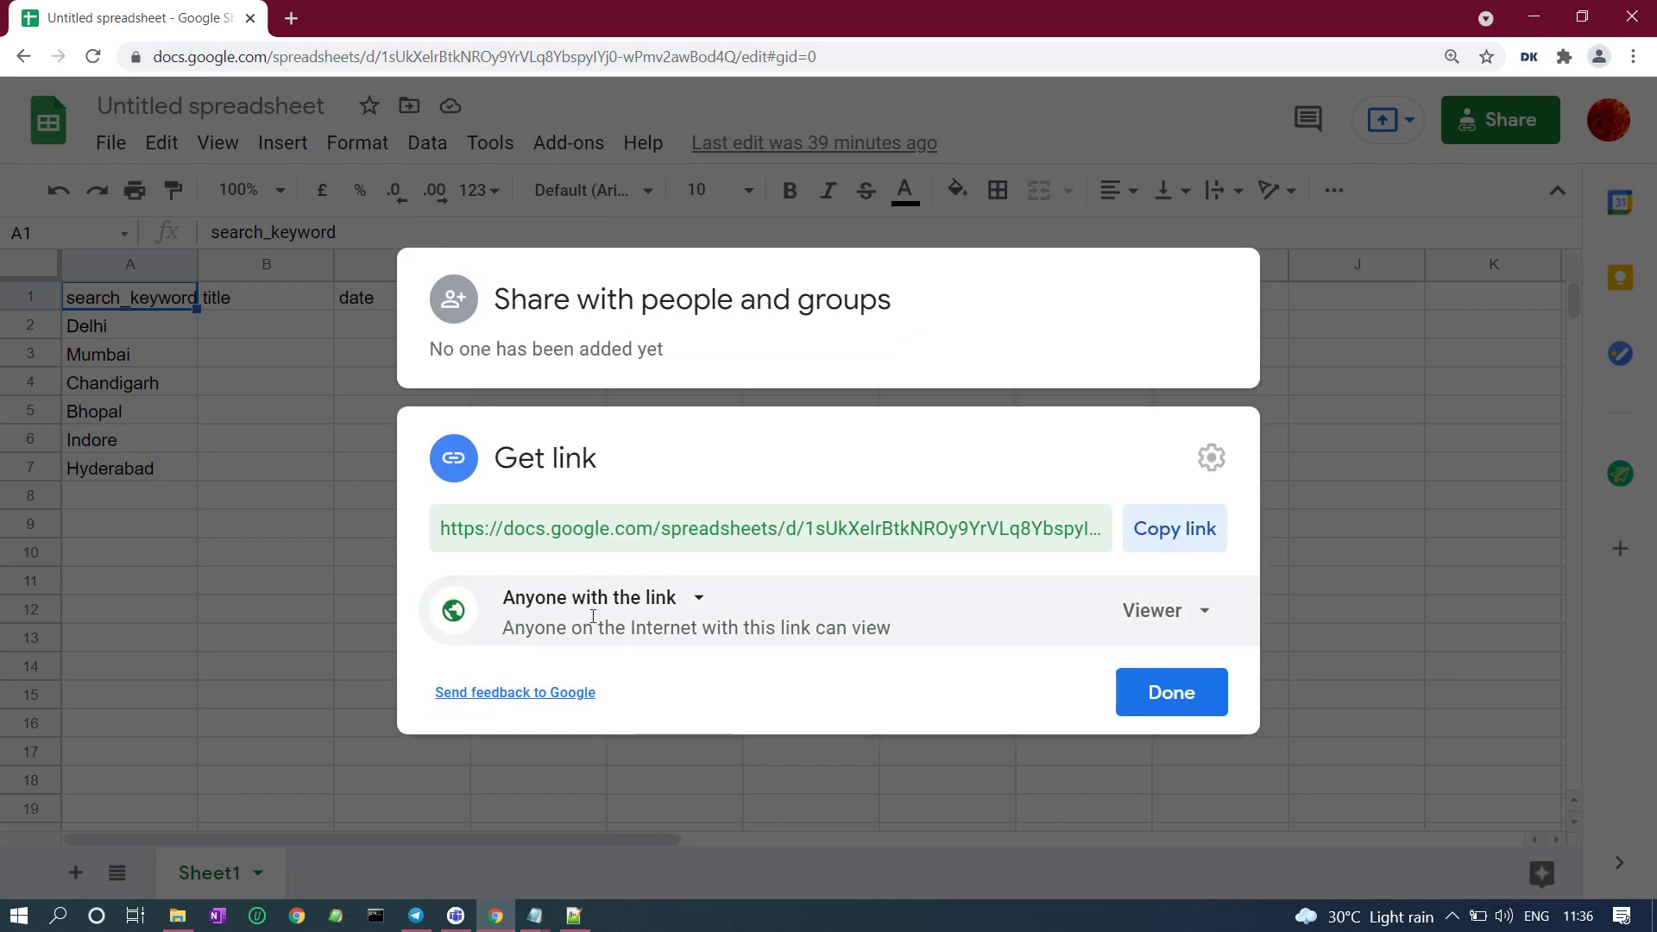
left_click(1139, 697)
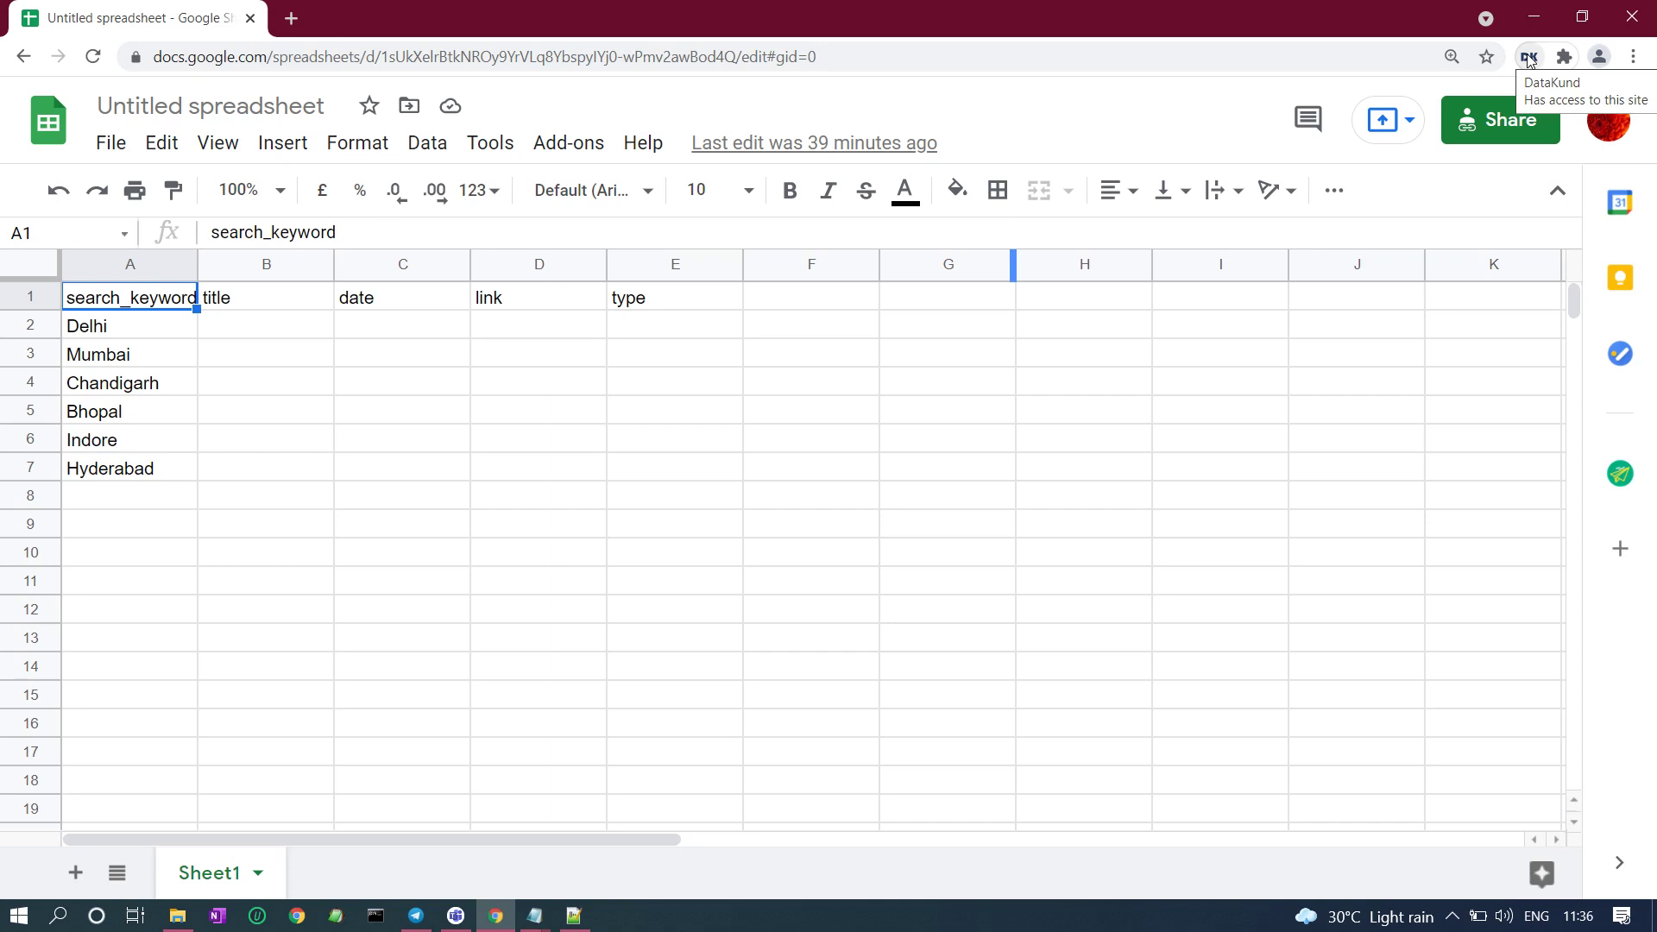
Copy the spreadsheet URL and link it in the yourstory_scrapper bot's Google Sheet settings.
left_click(874, 62)
left_click(873, 63)
key("ctrl+a")
key("ctrl+c")
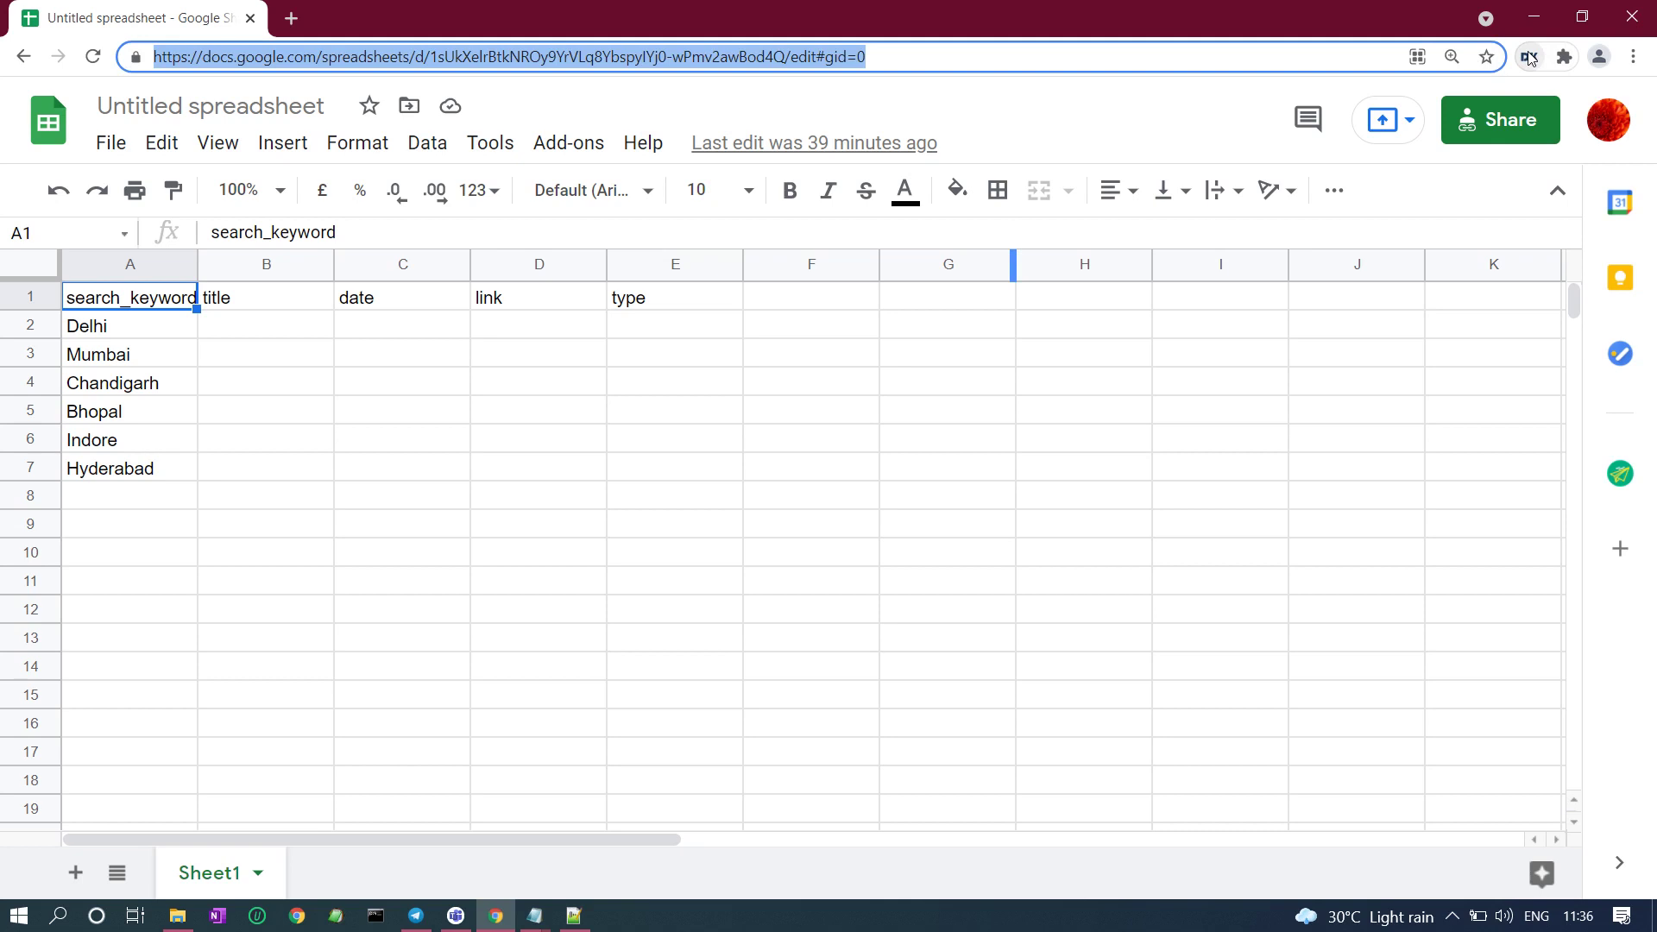
left_click(1529, 57)
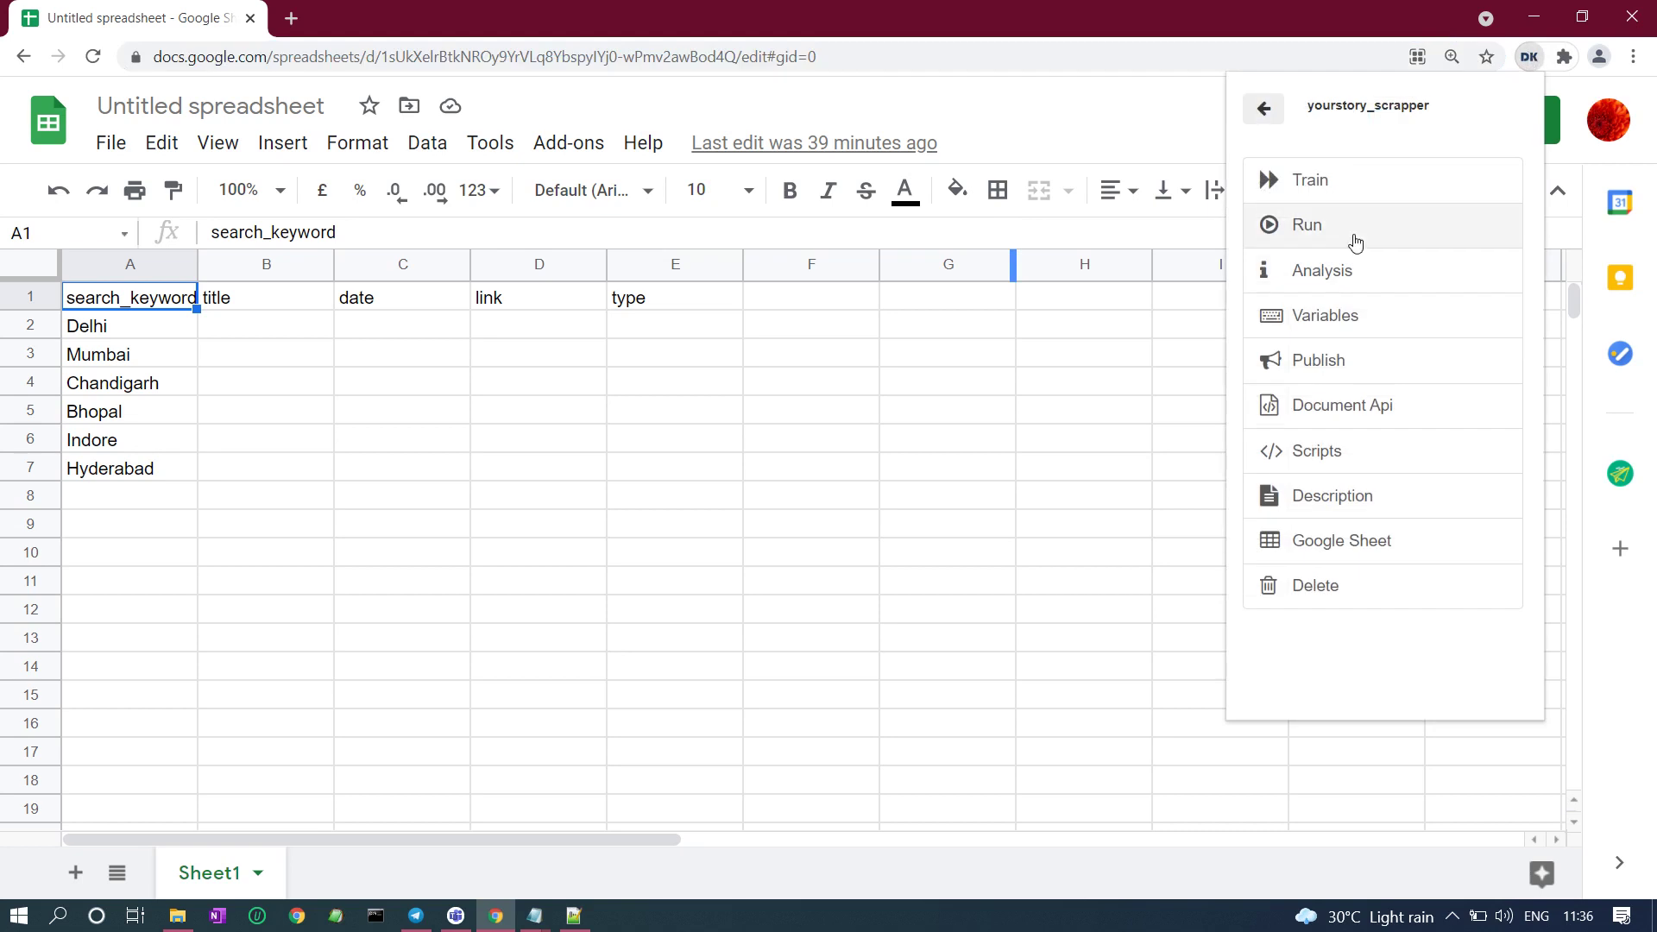
left_click(1319, 544)
left_click(1383, 226)
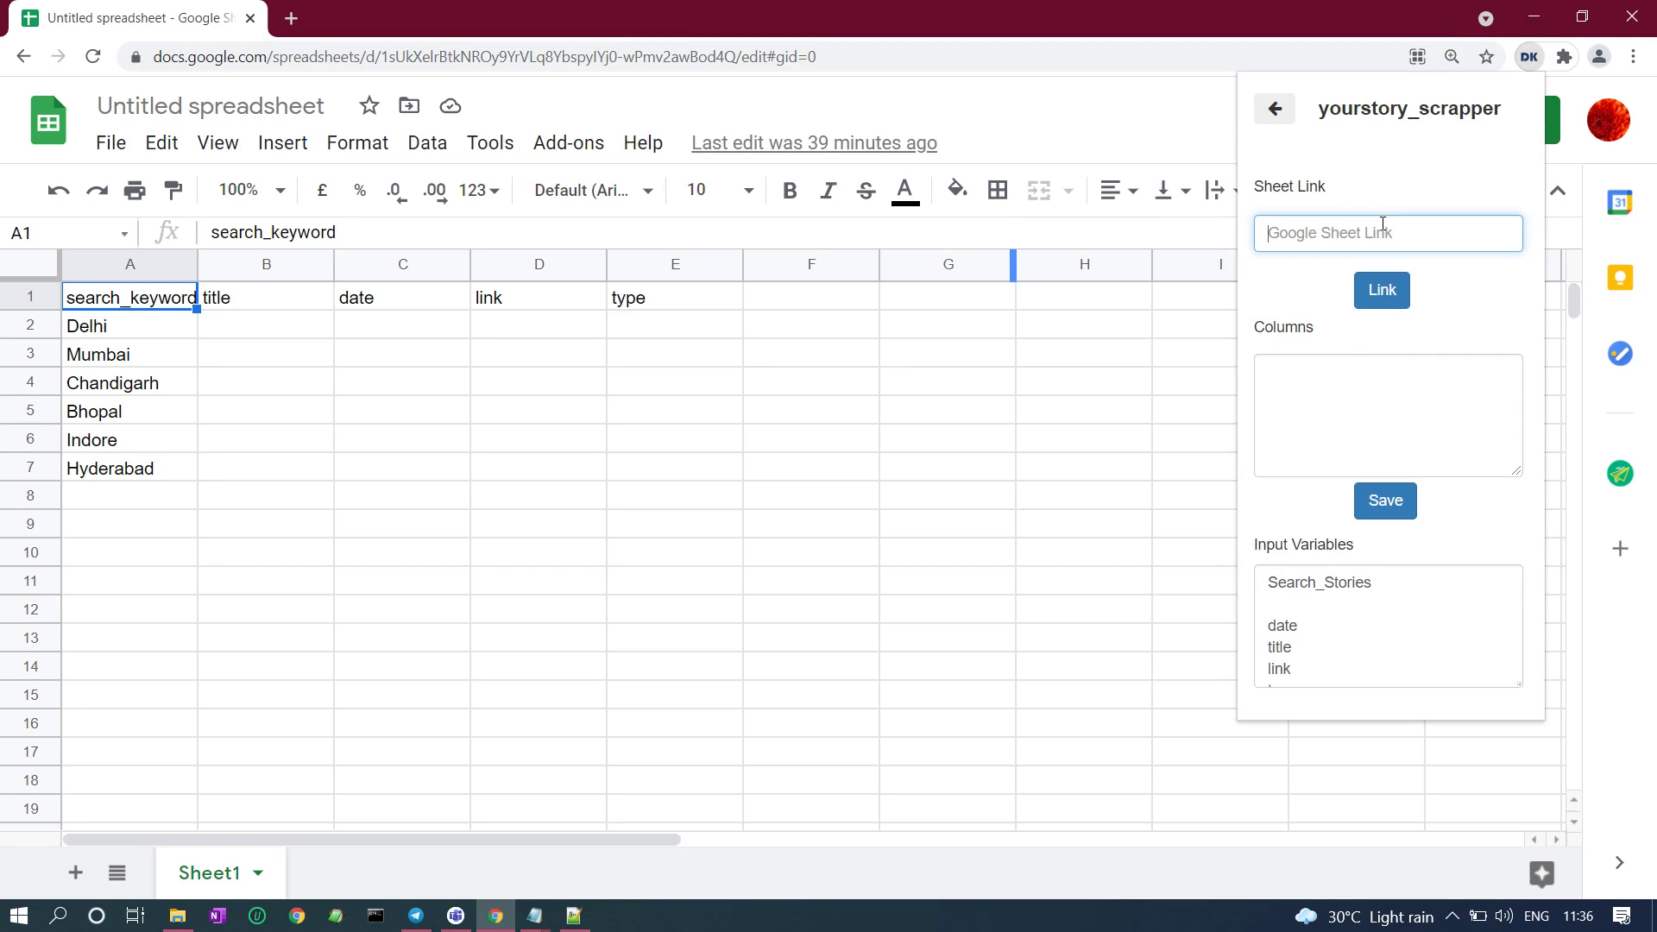
key("ctrl+v")
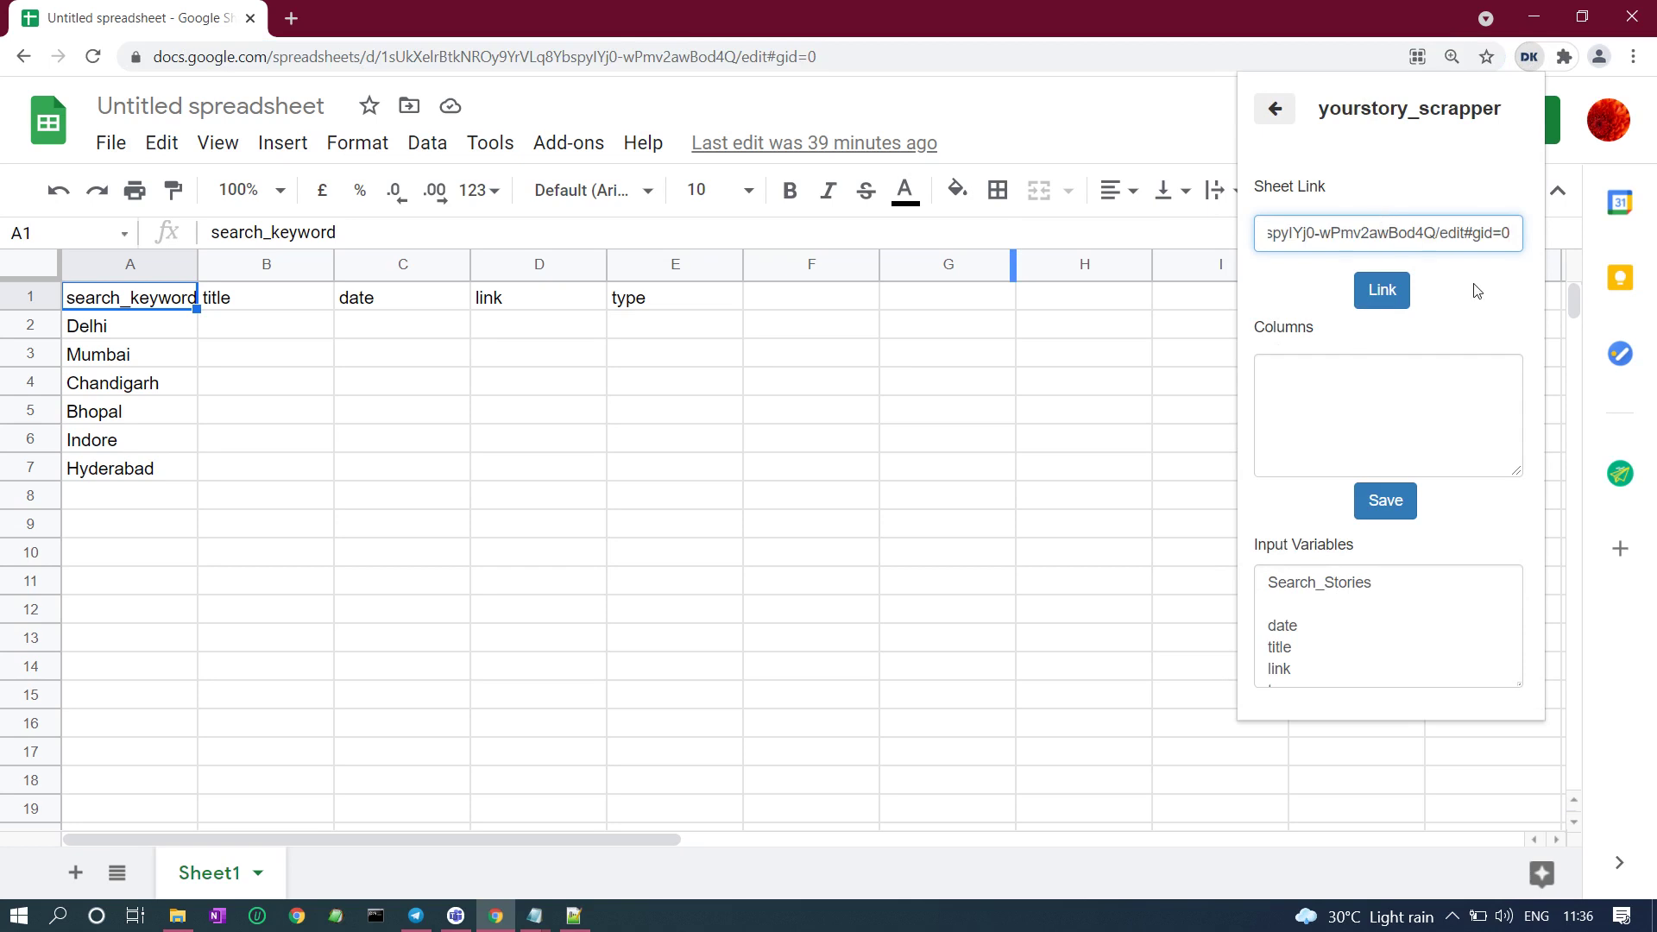
left_click(1367, 298)
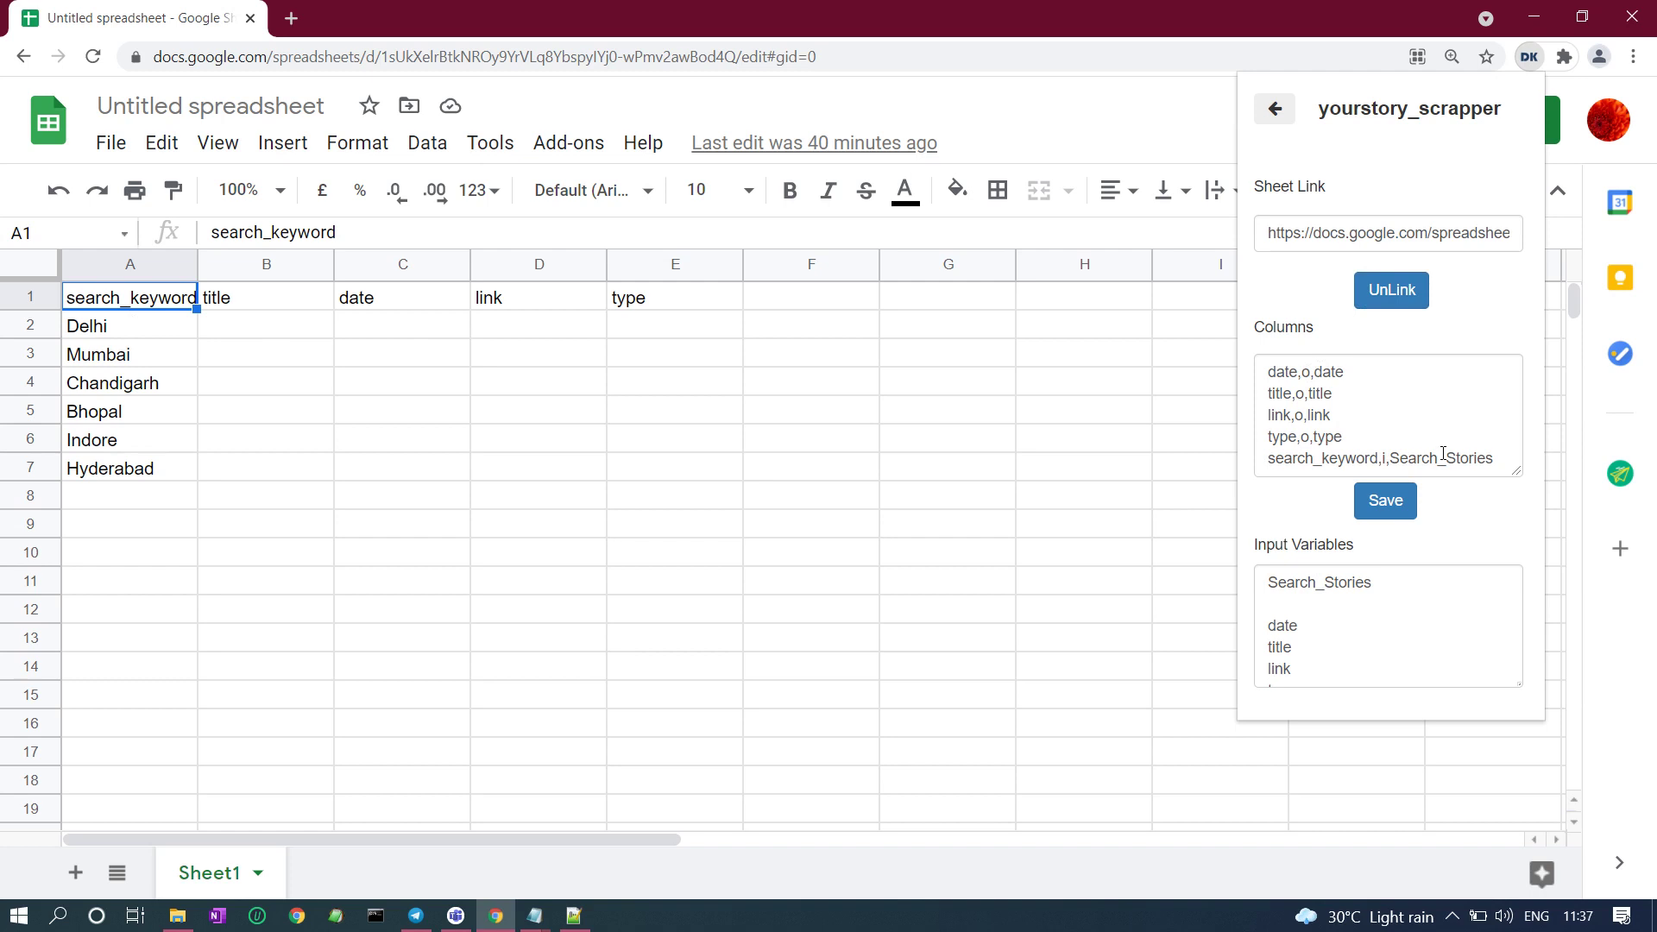
Save the column mapping with search_keyword feeding Search_Stories and review the input variables.
left_click(1394, 508)
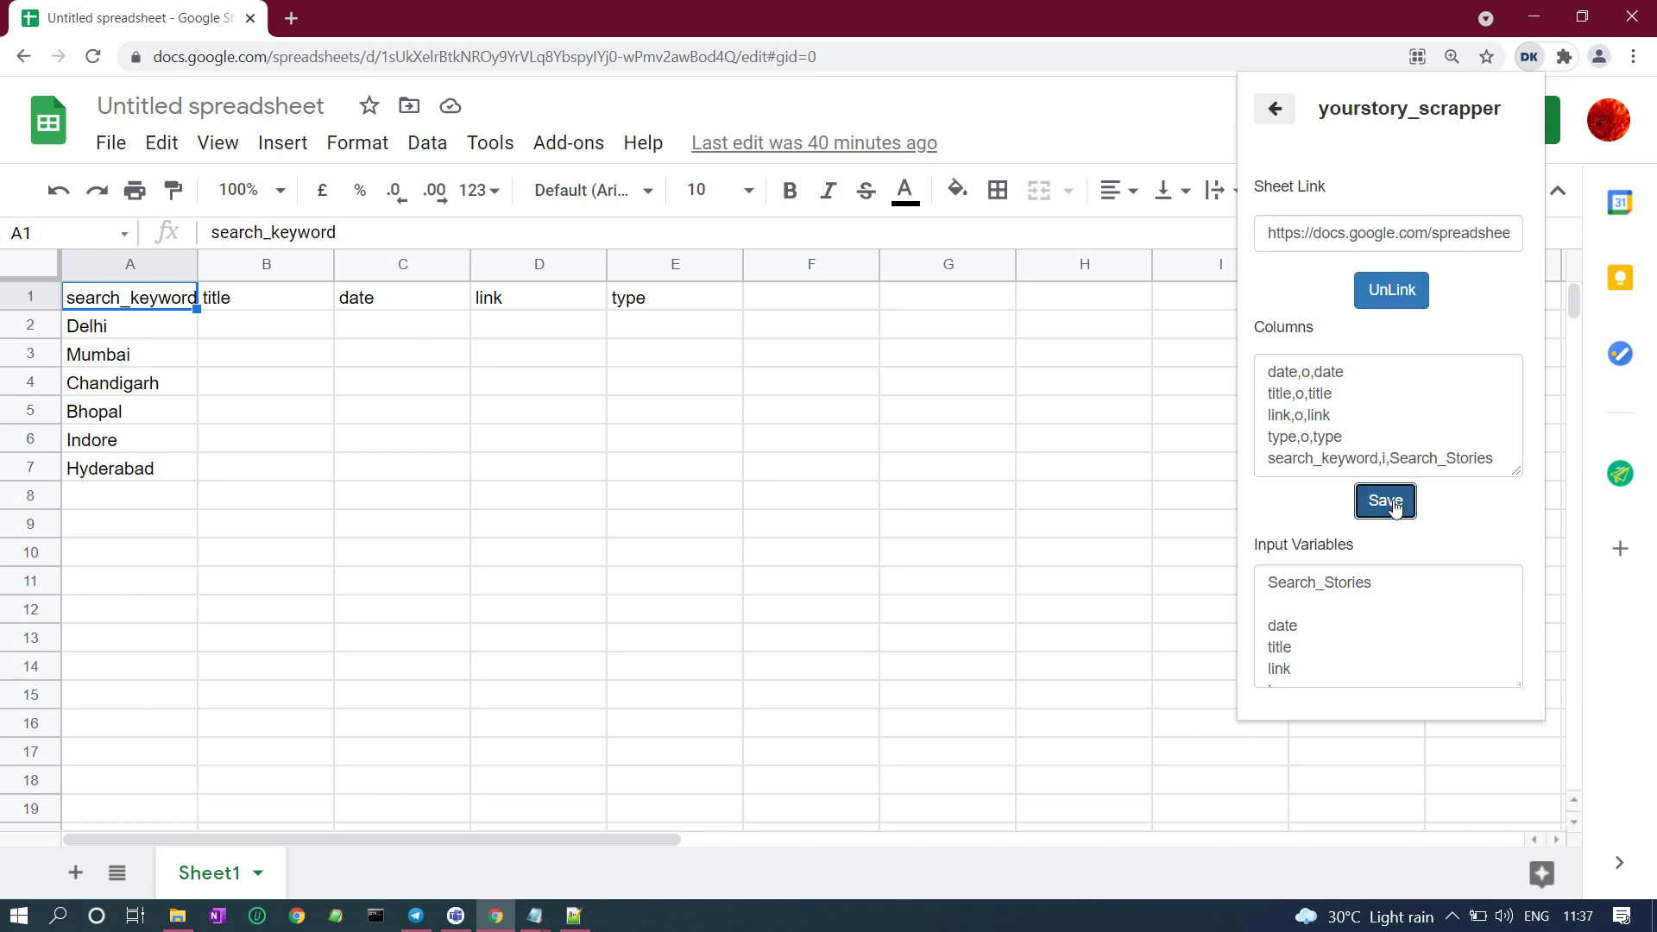
left_click(1353, 624)
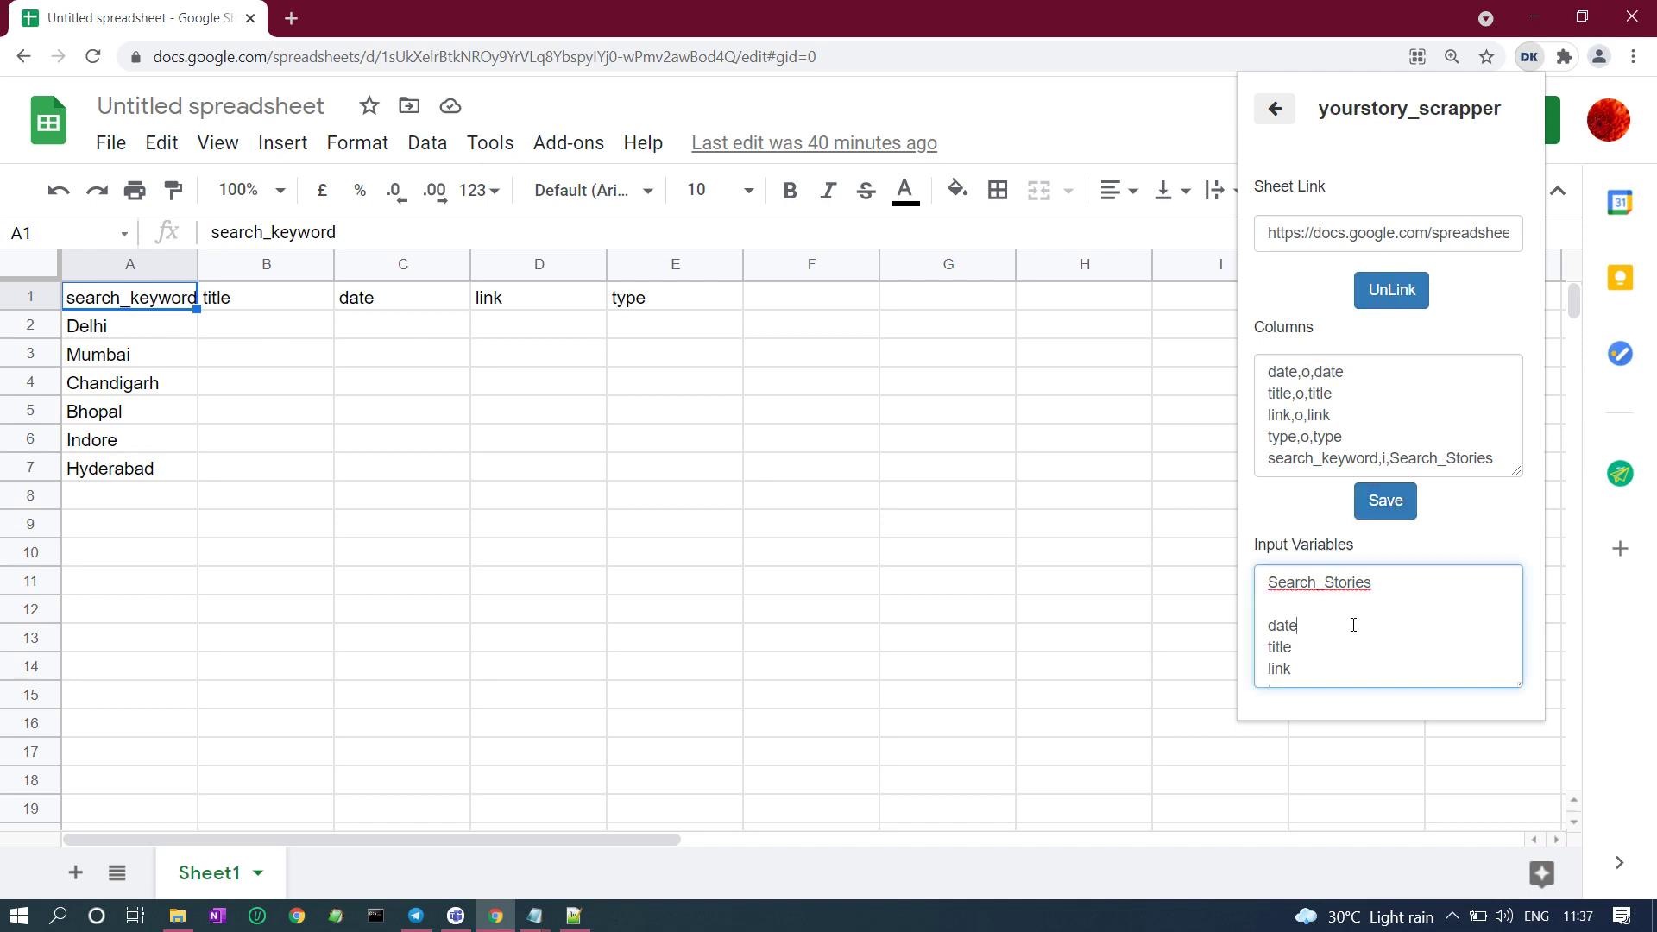
key("Down")
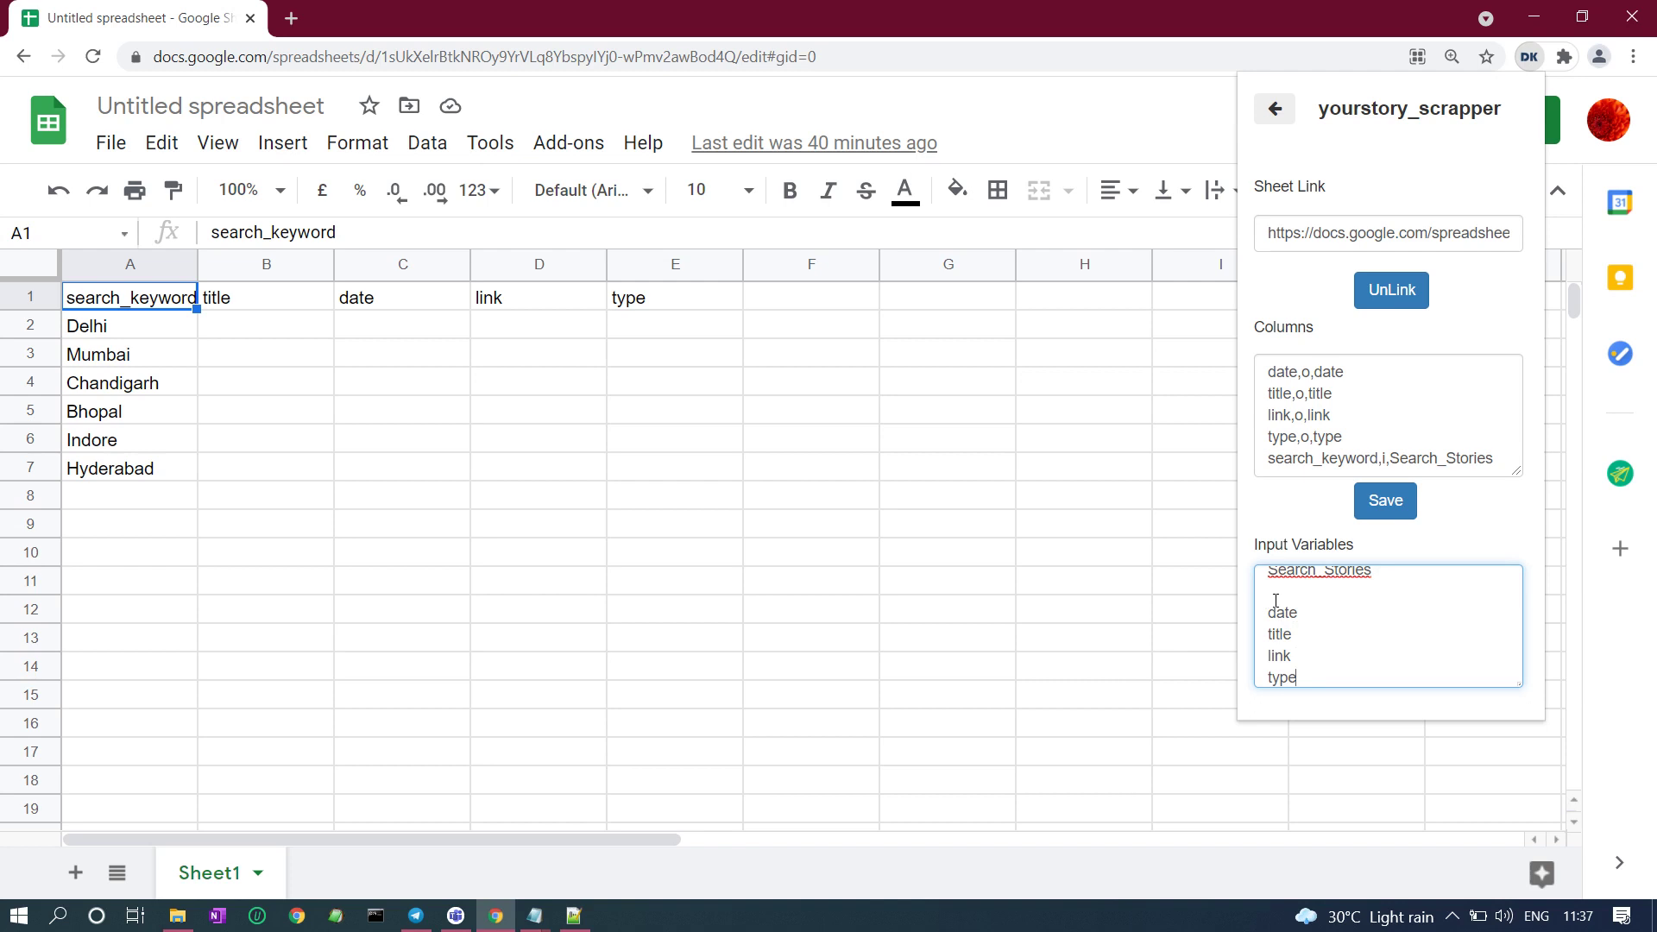
left_click(1275, 109)
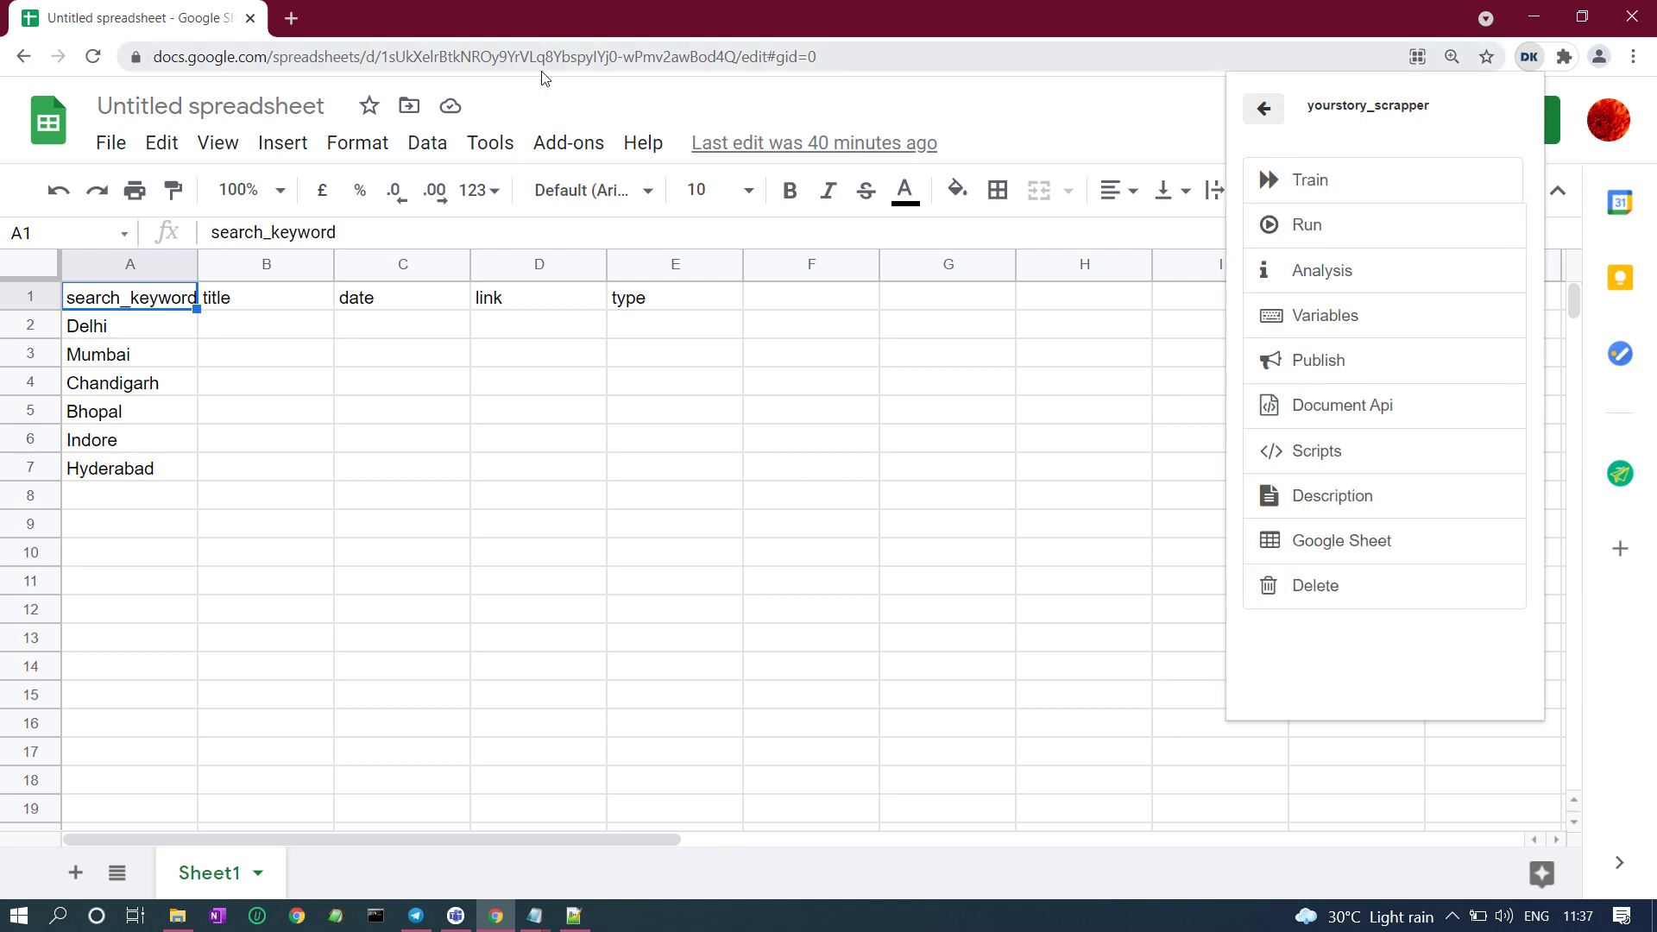
Close the spreadsheet tab and run the yourstory_scrapper bot locally from DataKund.
left_click(291, 18)
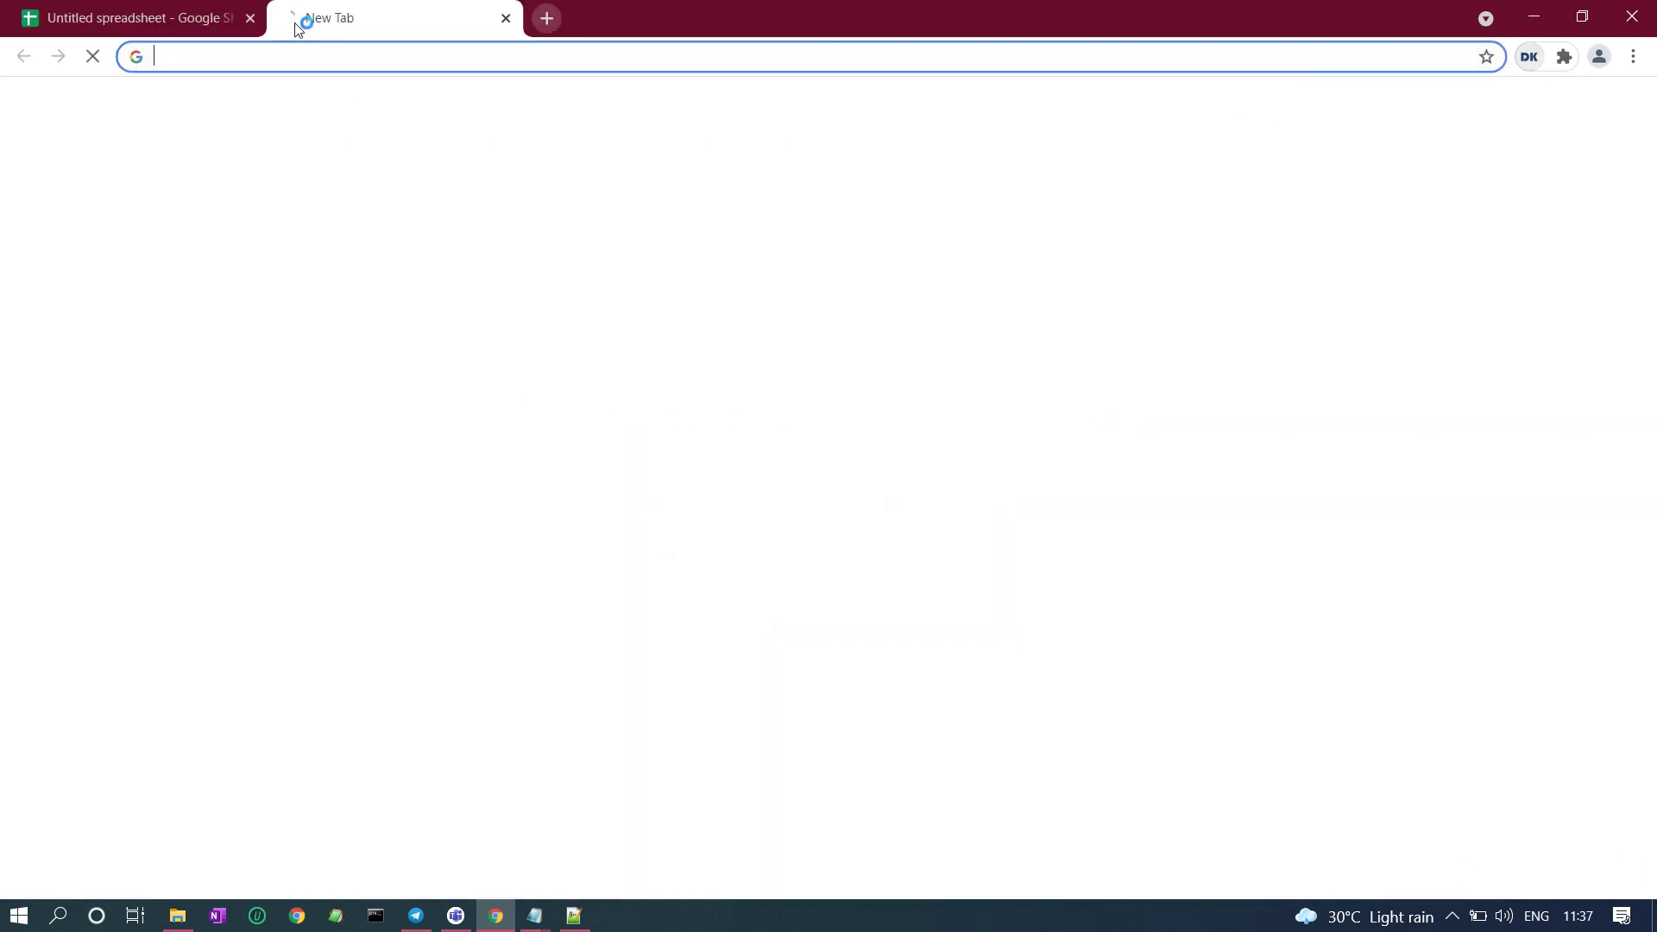
left_click(249, 19)
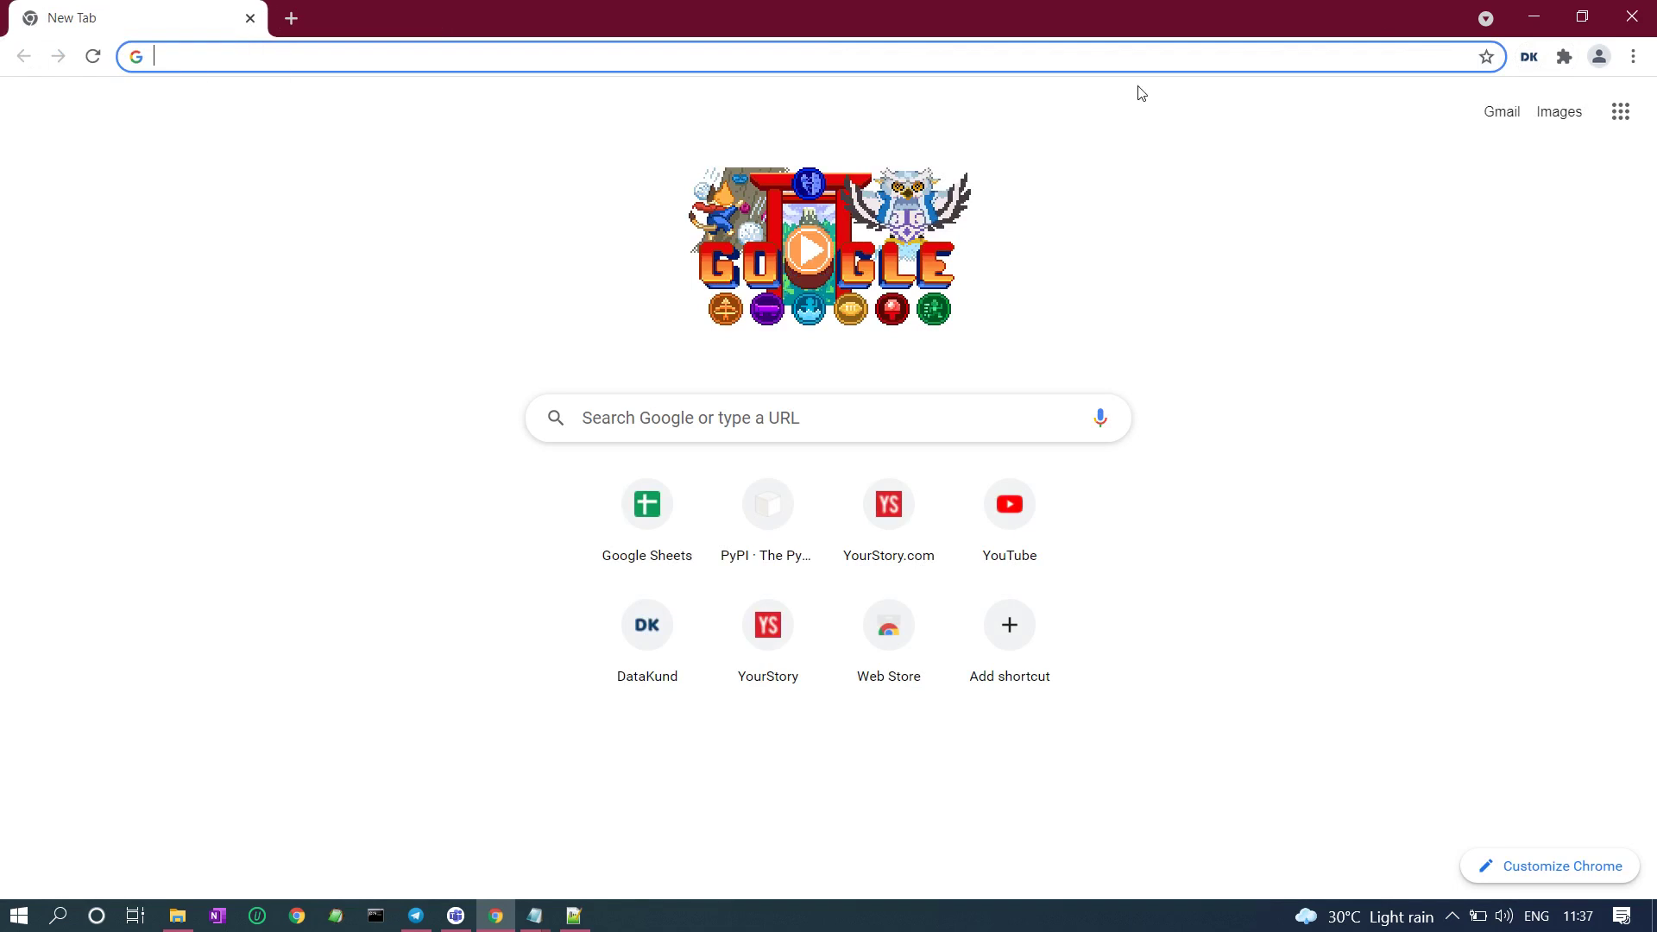
left_click(1525, 60)
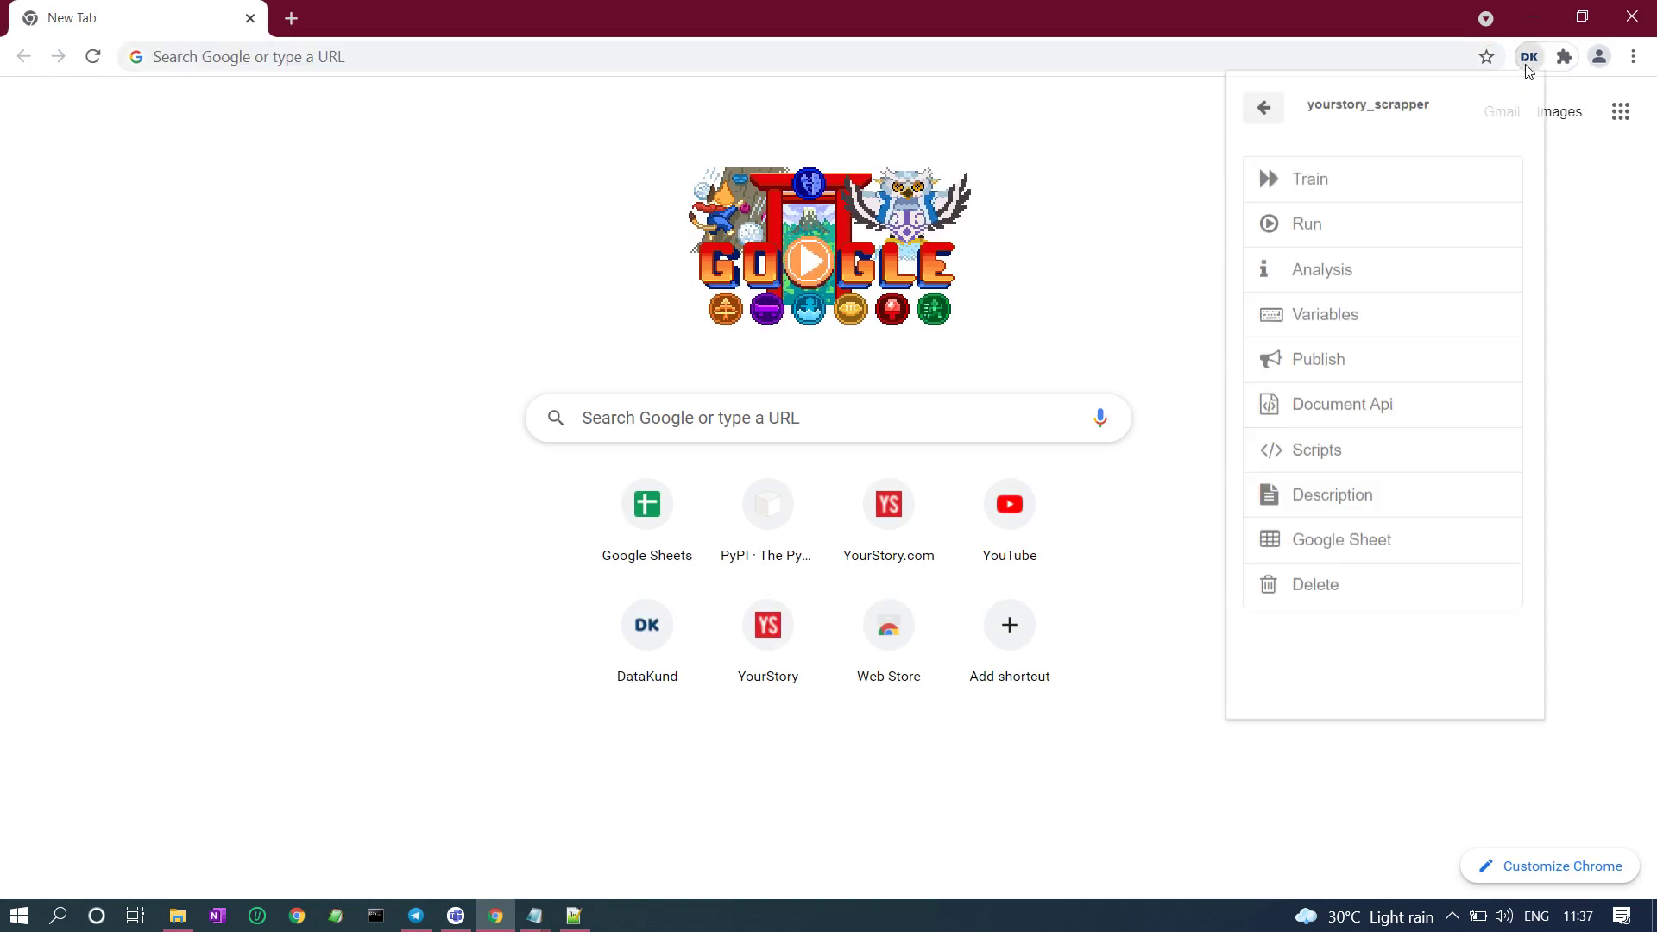
left_click(1306, 222)
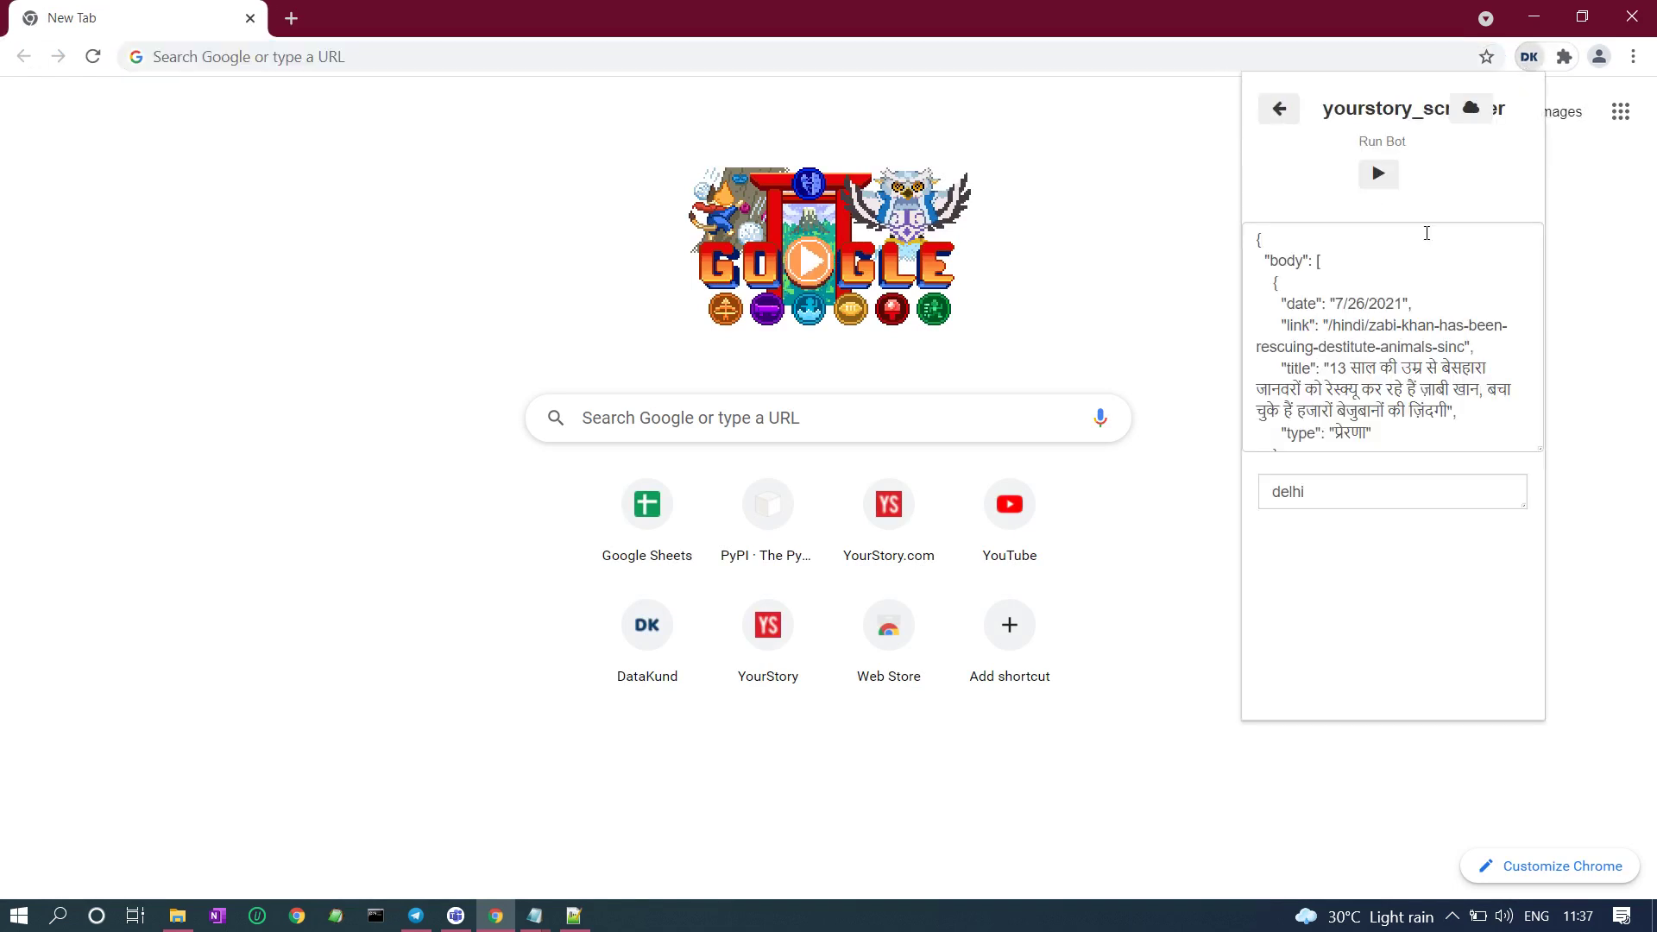
left_click(1379, 175)
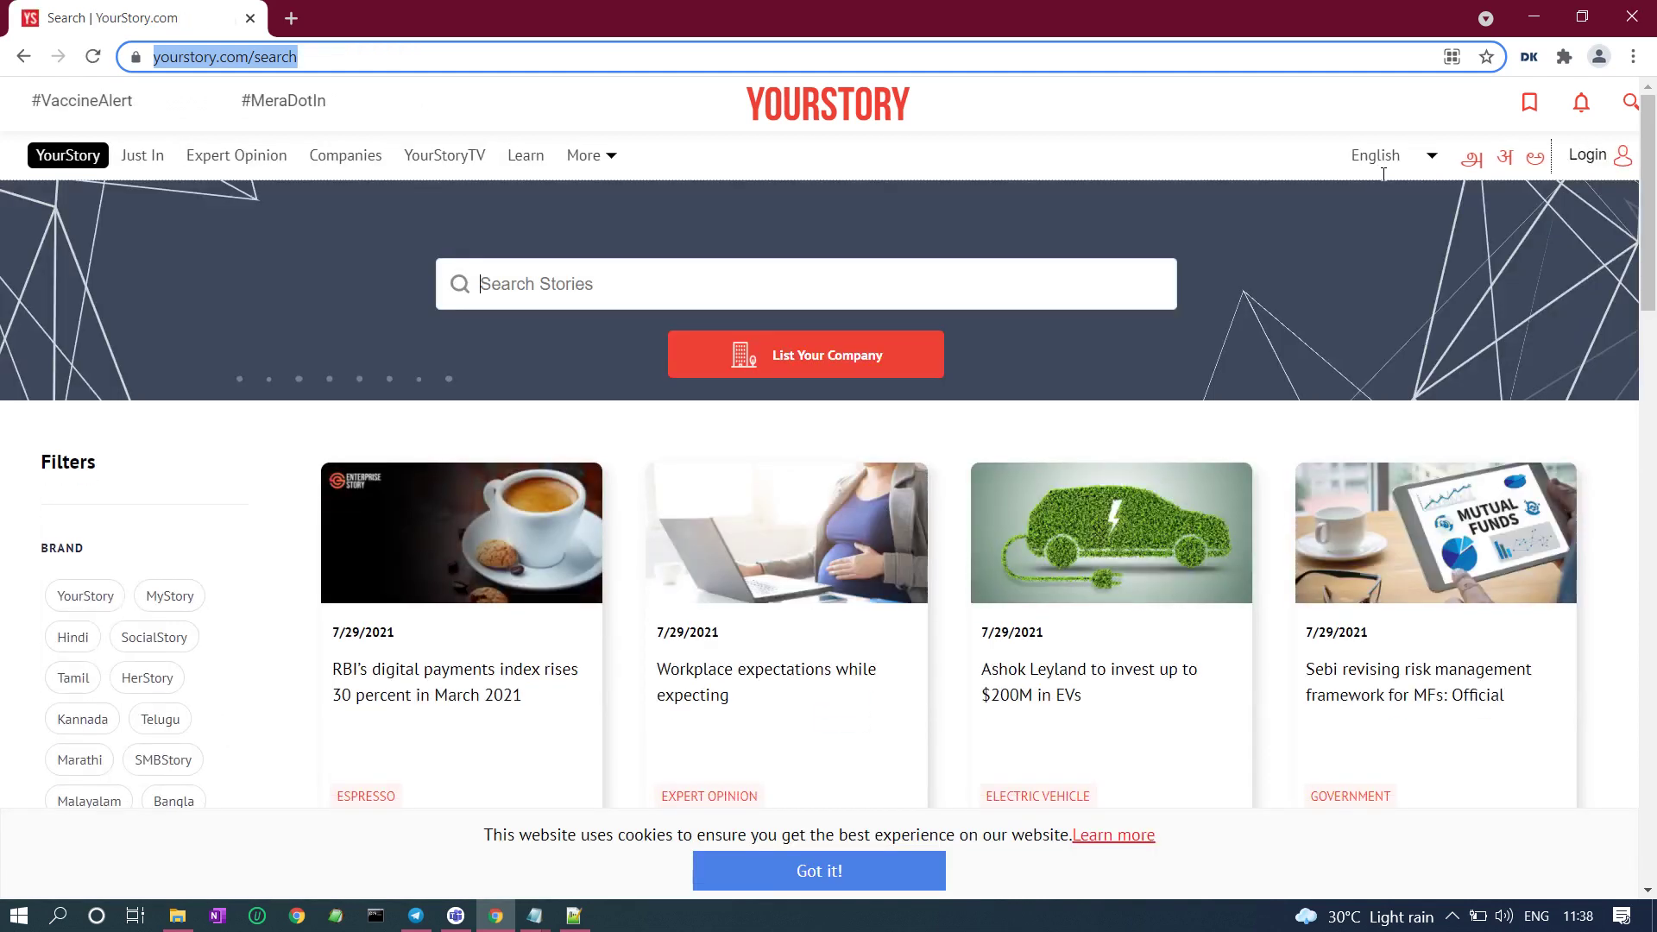
Let the bot search YourStory for Chandigarh, Indore and Hyderabad, then check DataKund's scraped entries.
type("Chandigarh")
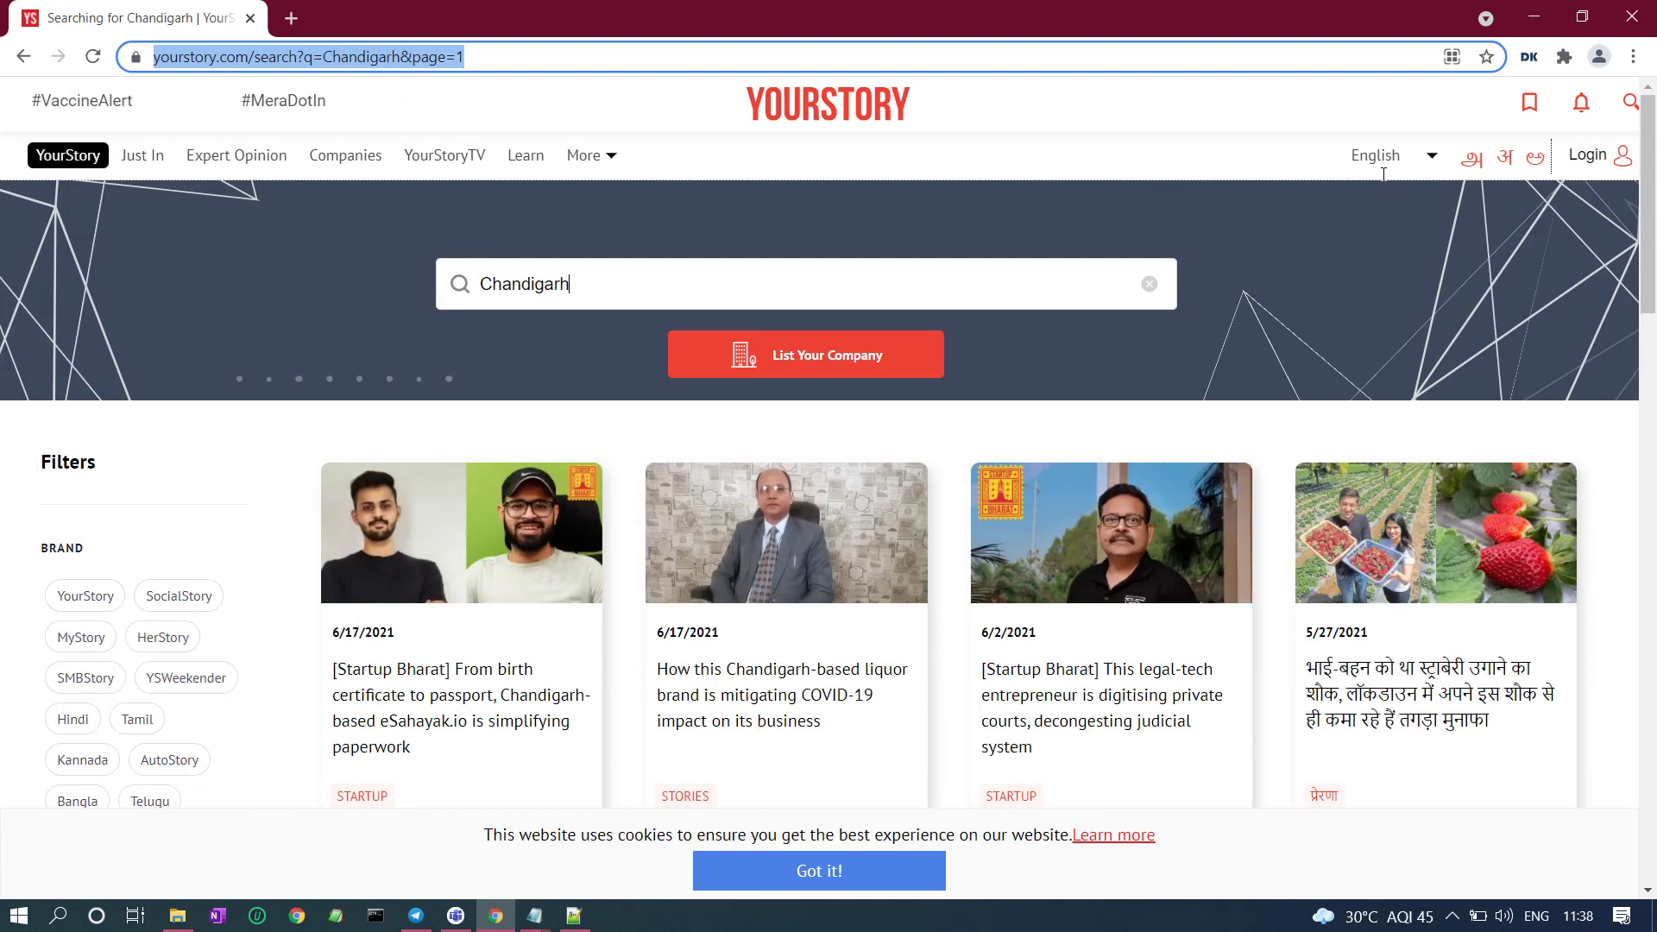
key("alt+Left")
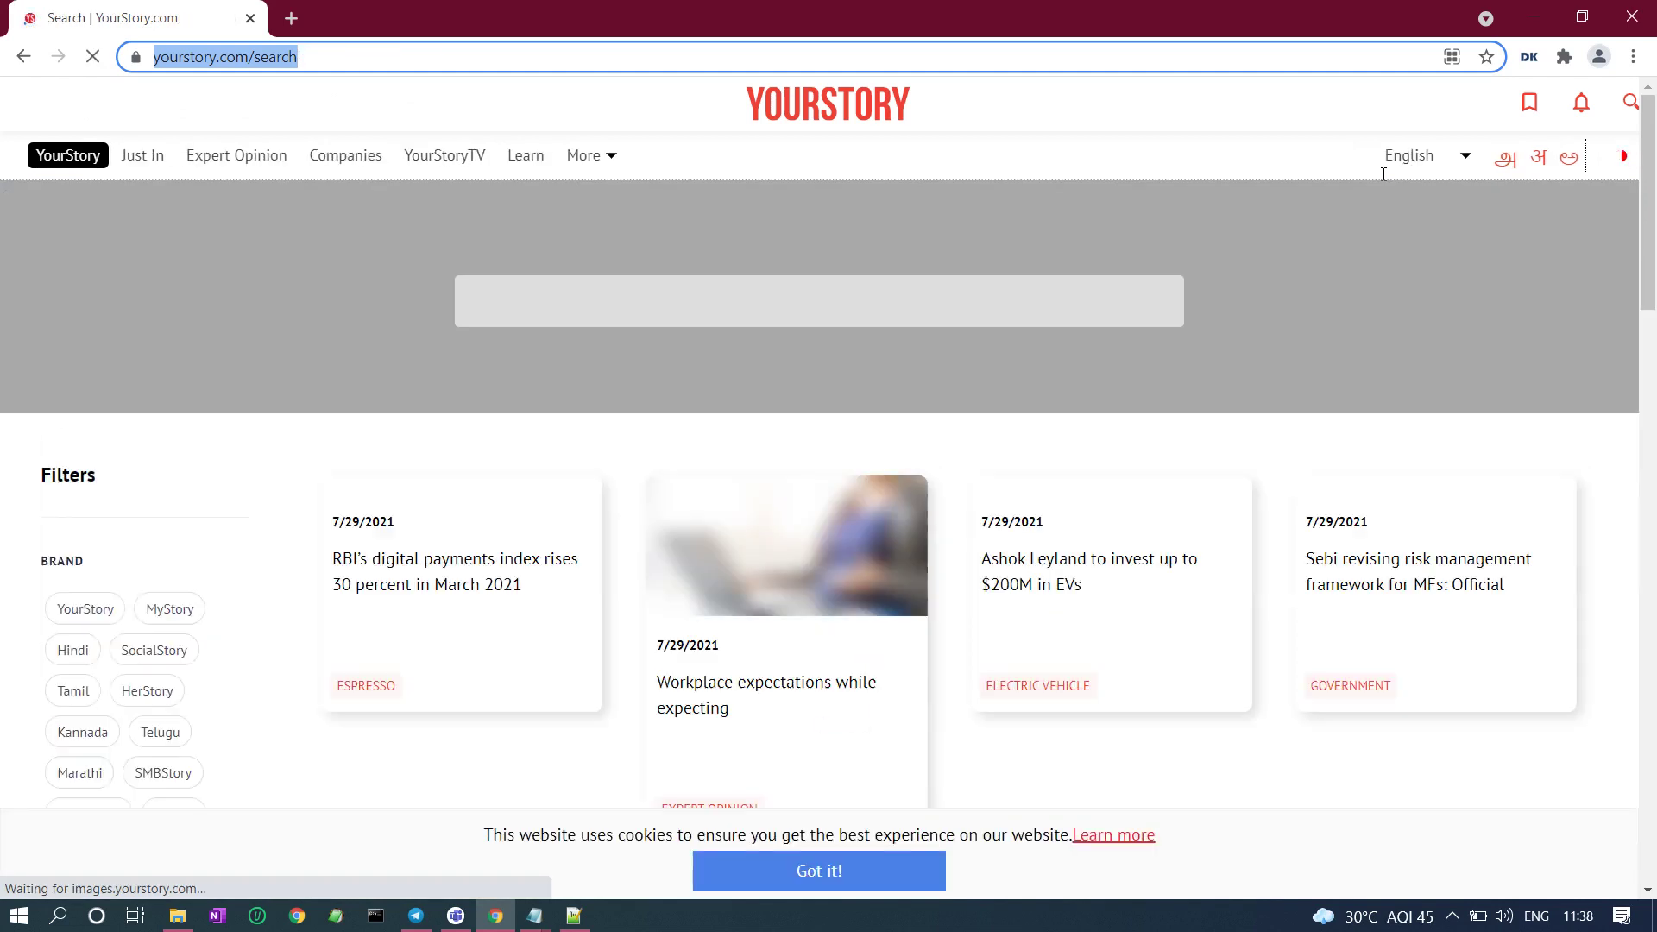
type("Indore")
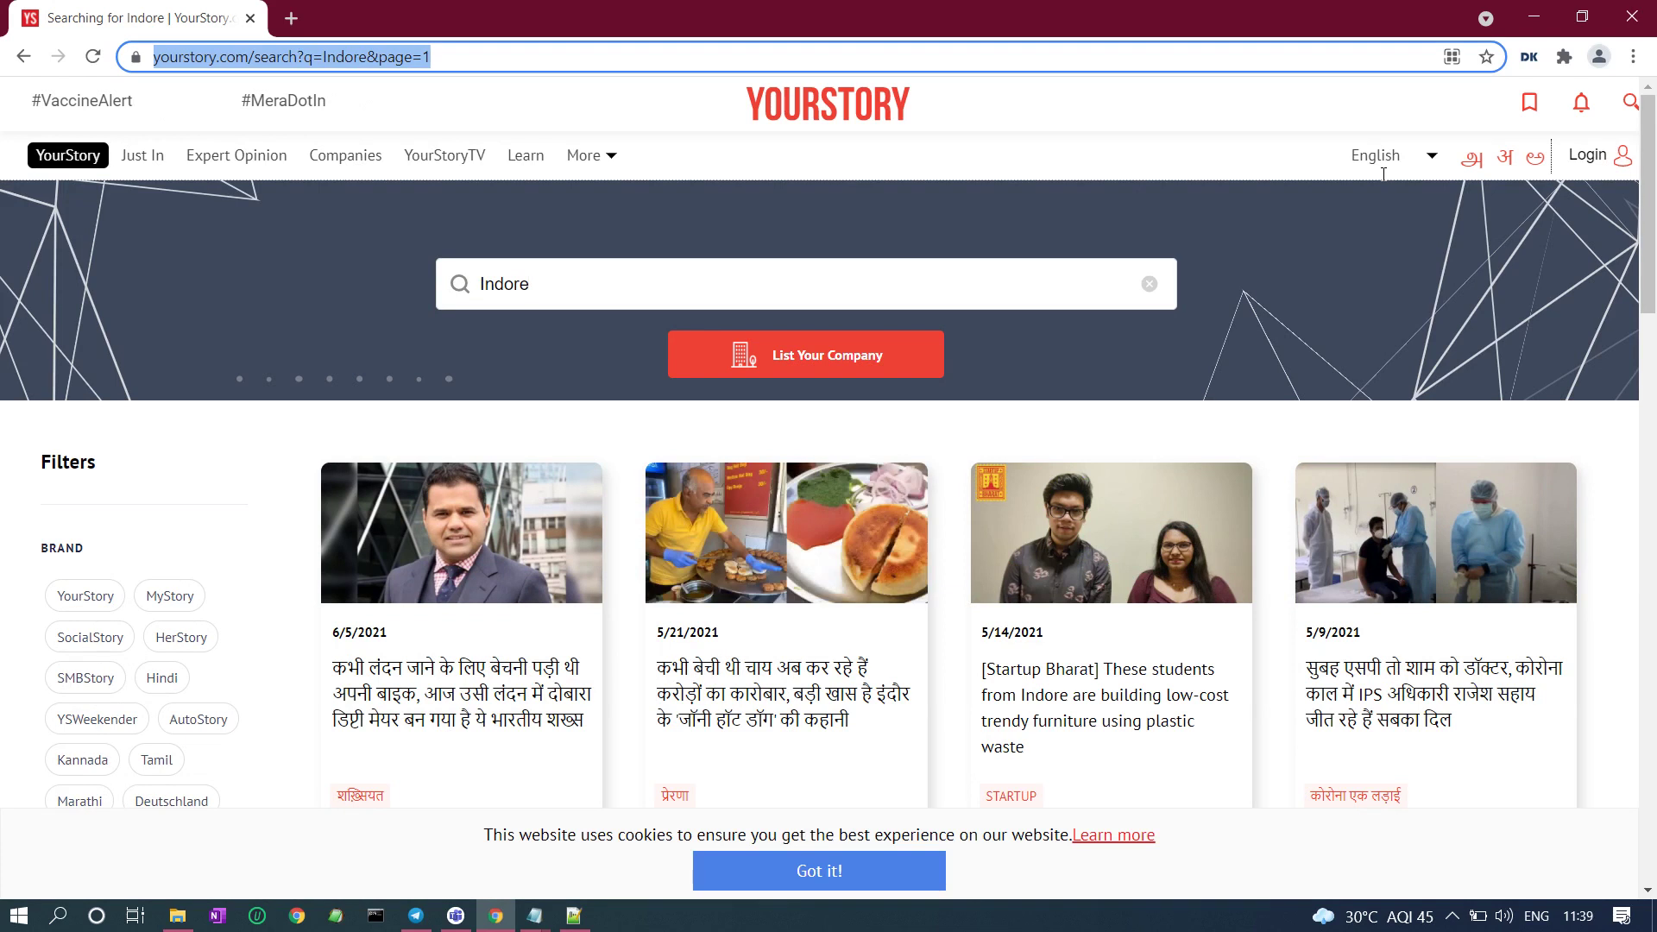
key("alt+Left")
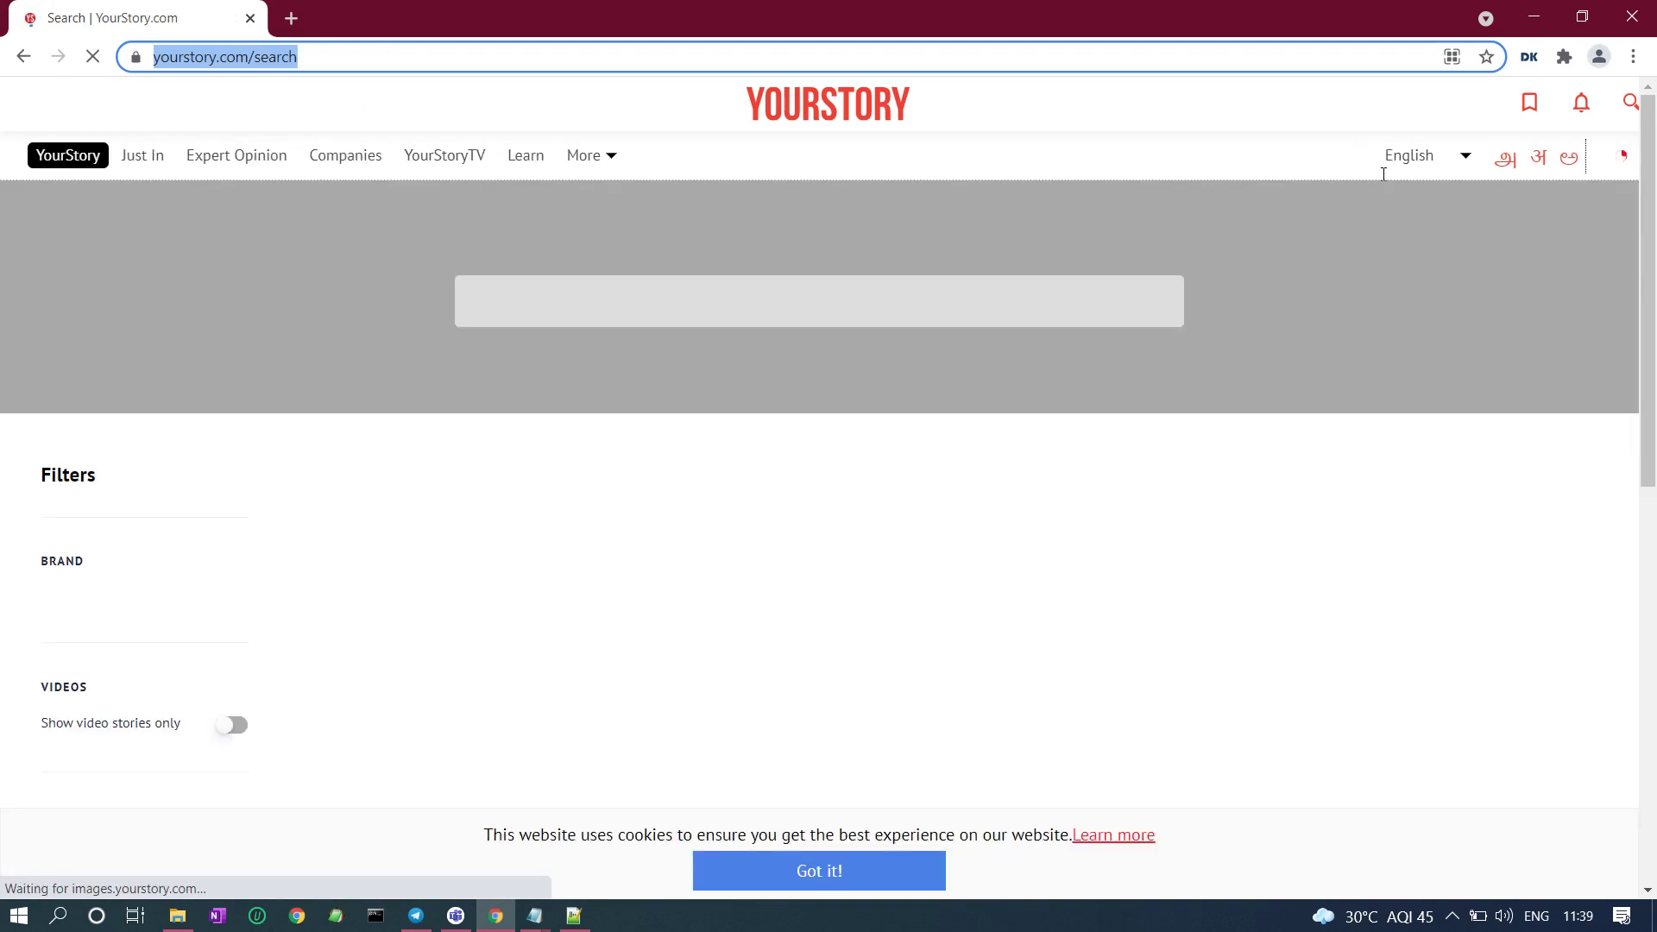
type("Hyderabad")
key("Return")
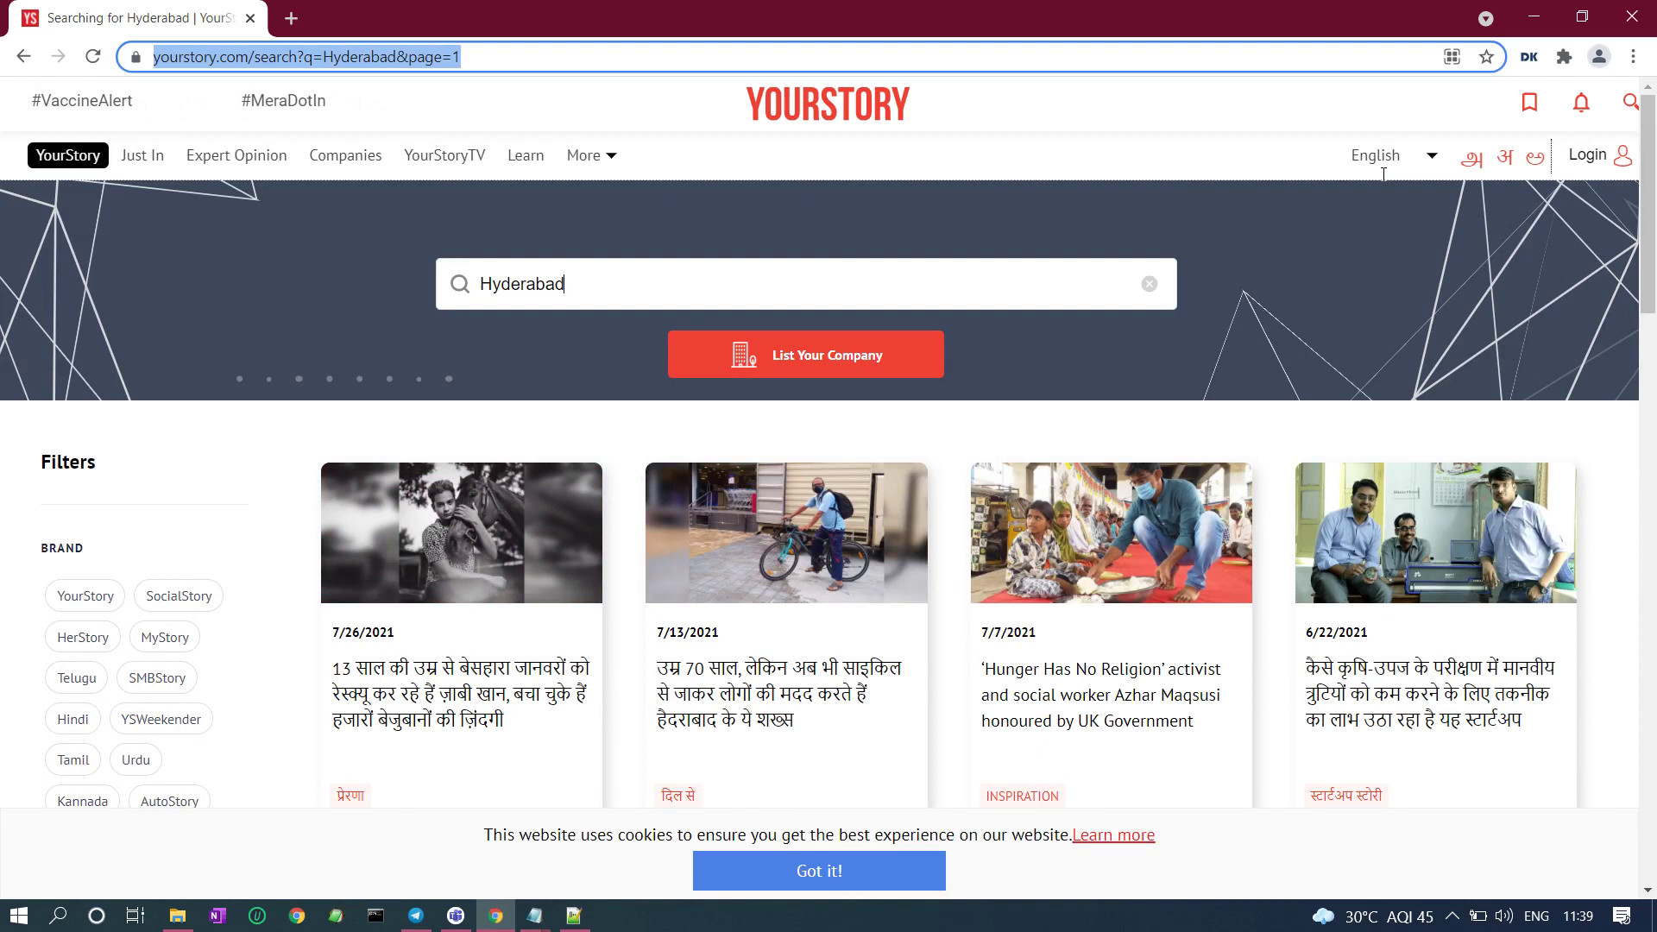
left_click(1529, 57)
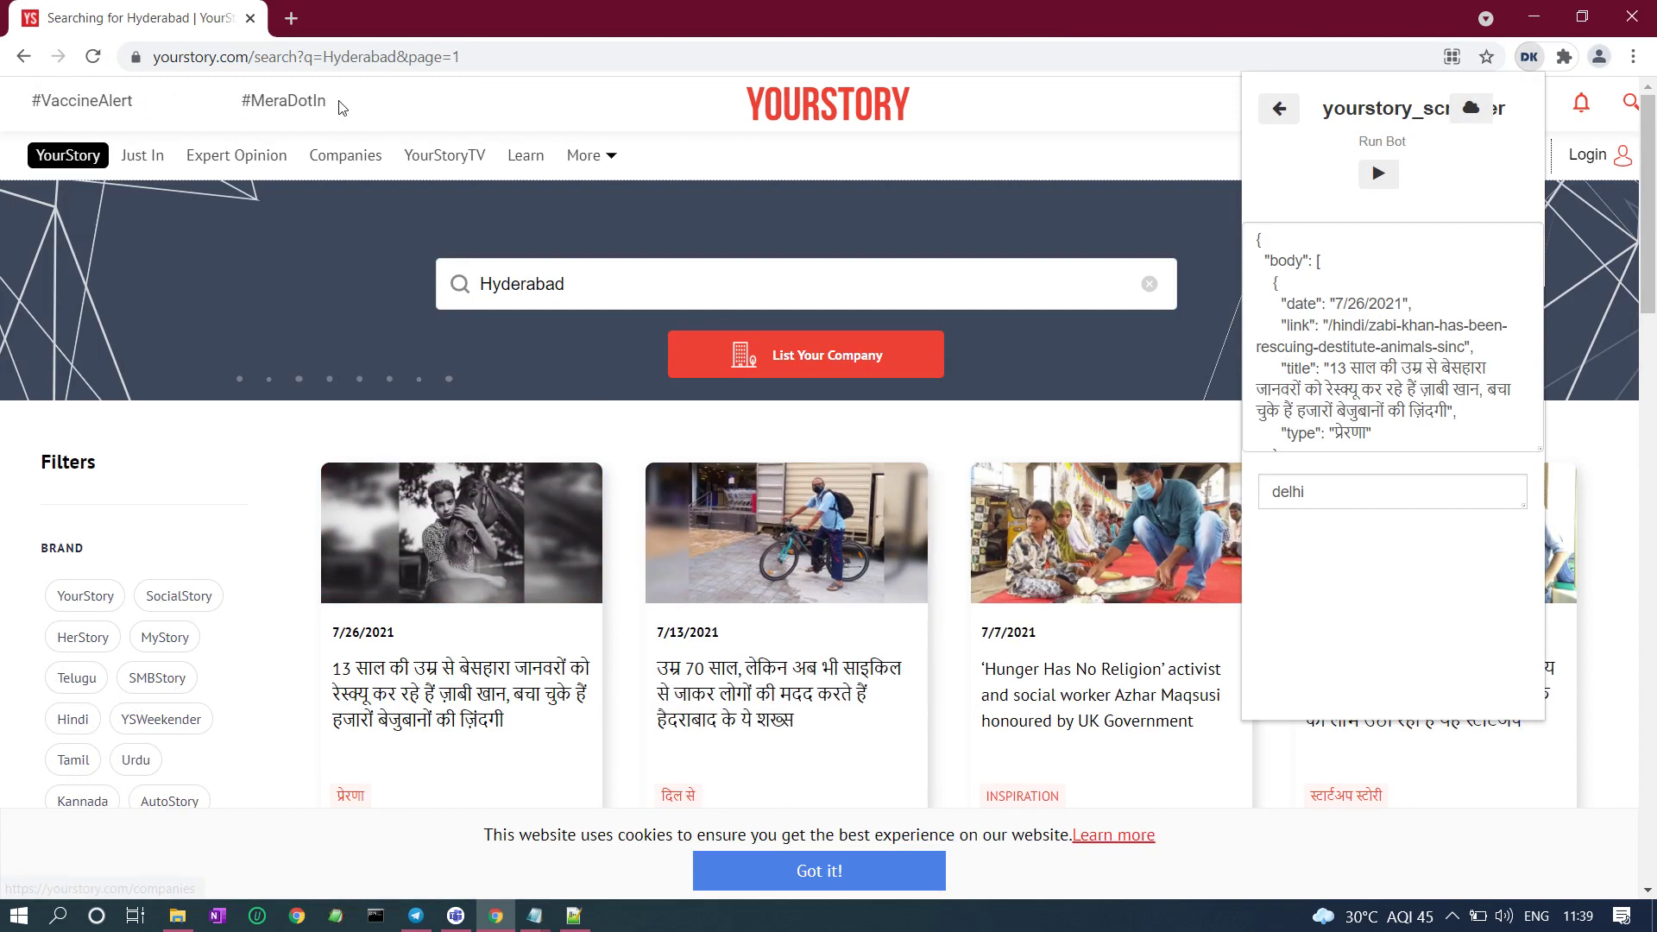
Reload the spreadsheet in a new tab and view the output sheet of scraped Delhi stories.
left_click(290, 19)
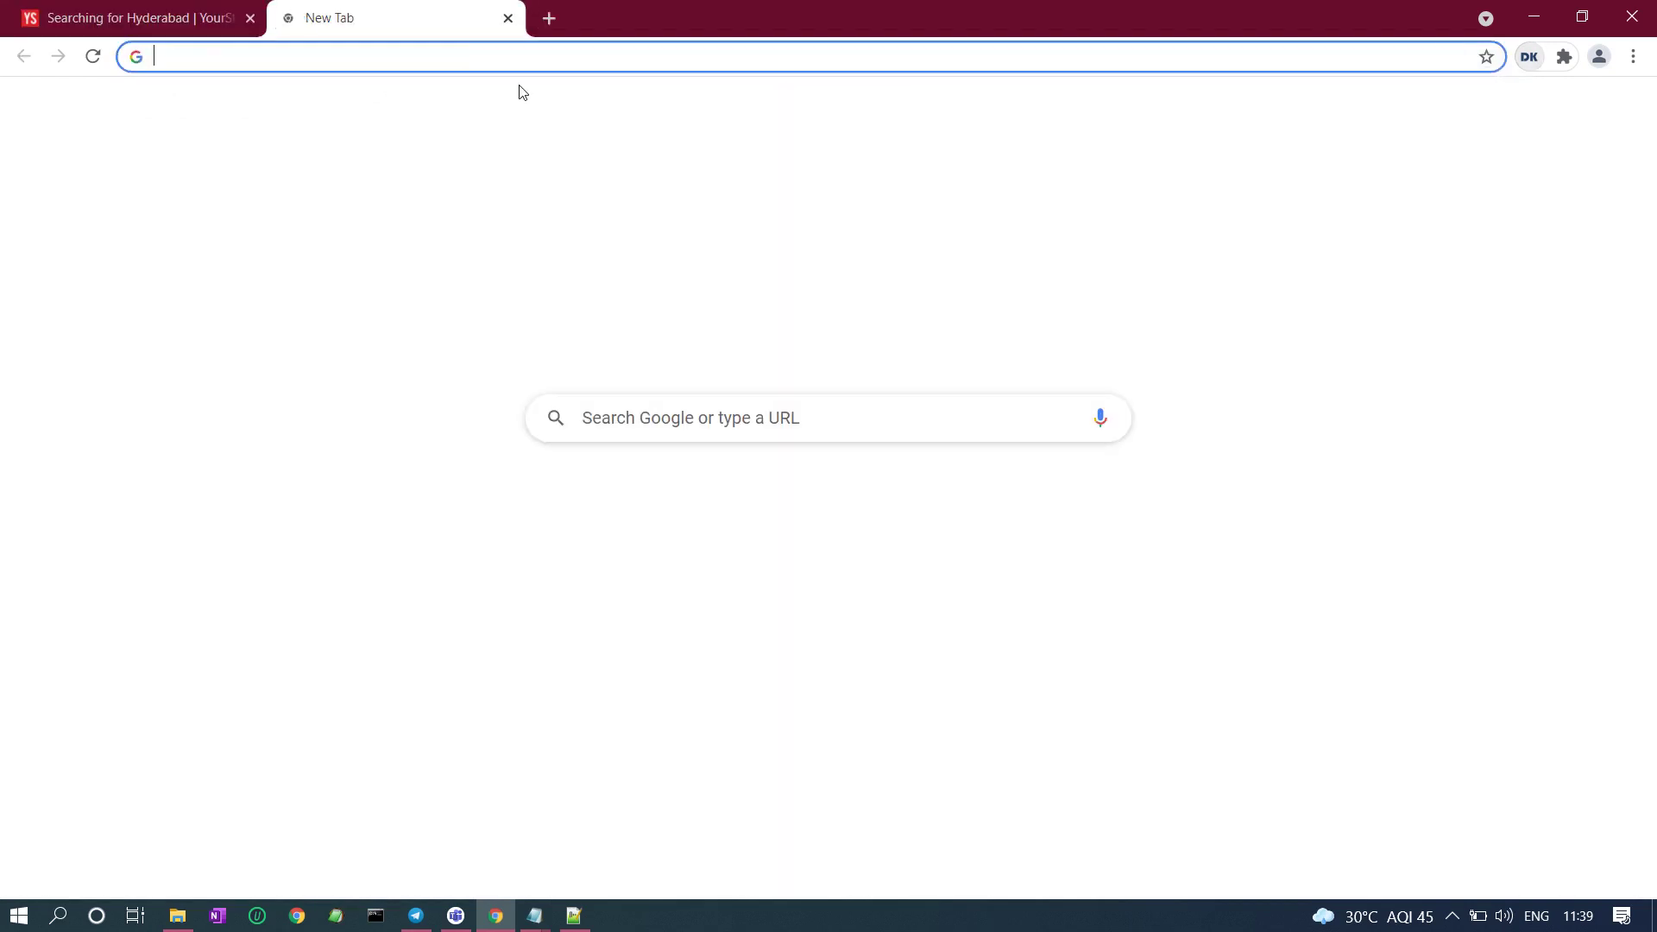
left_click(360, 55)
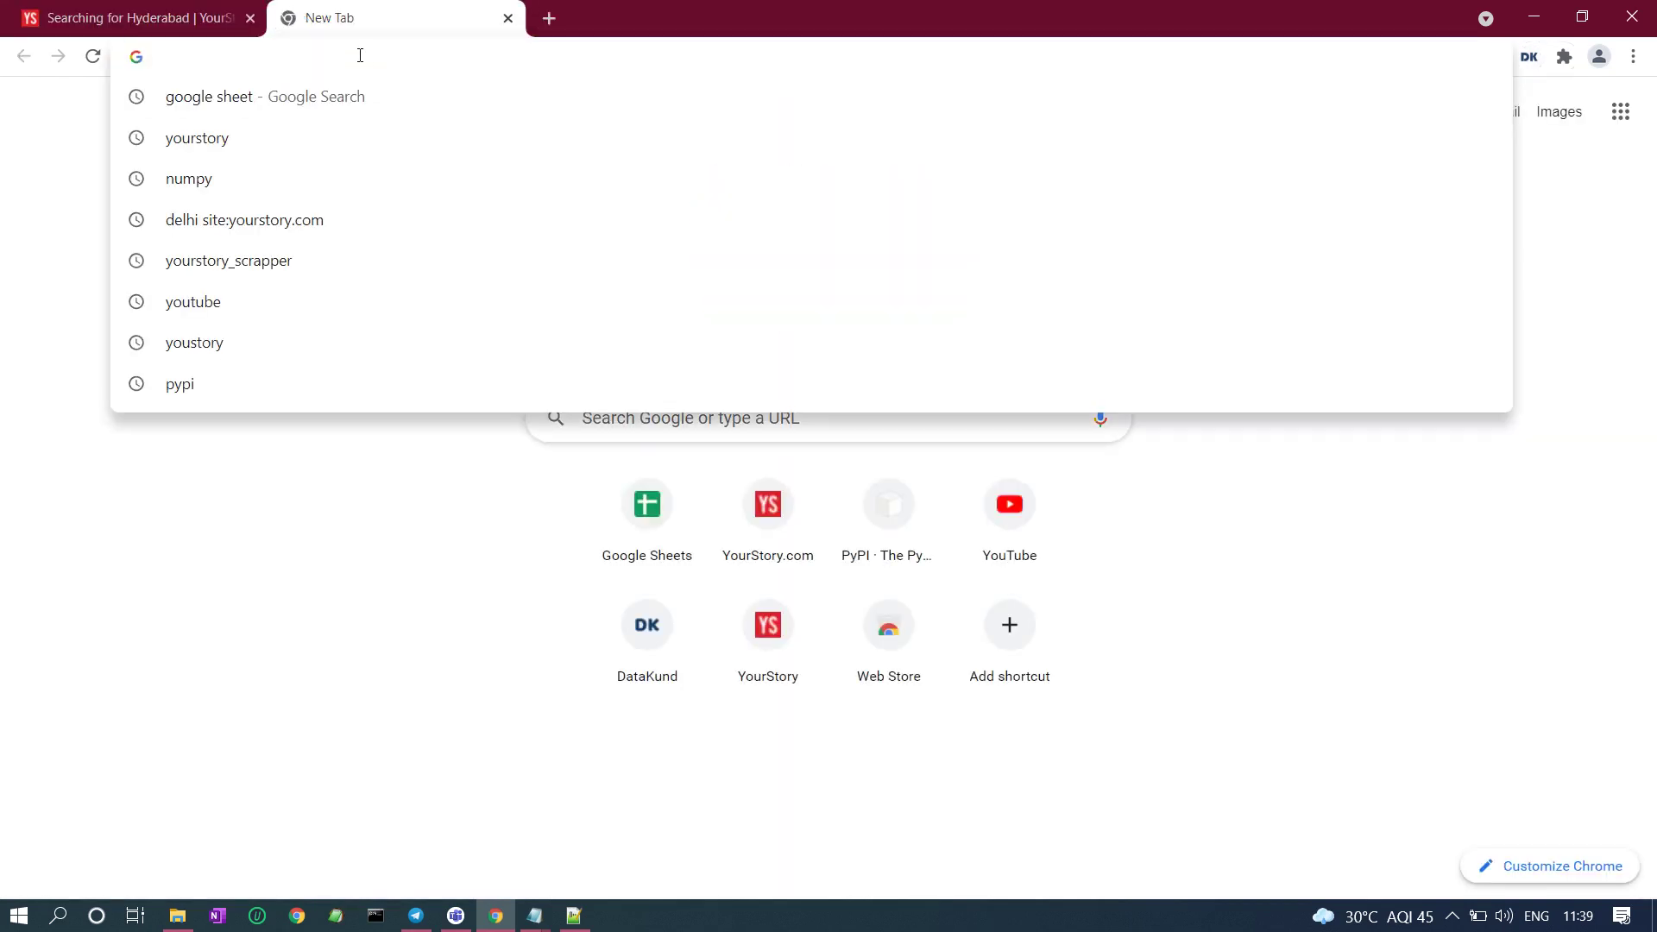
key("Return")
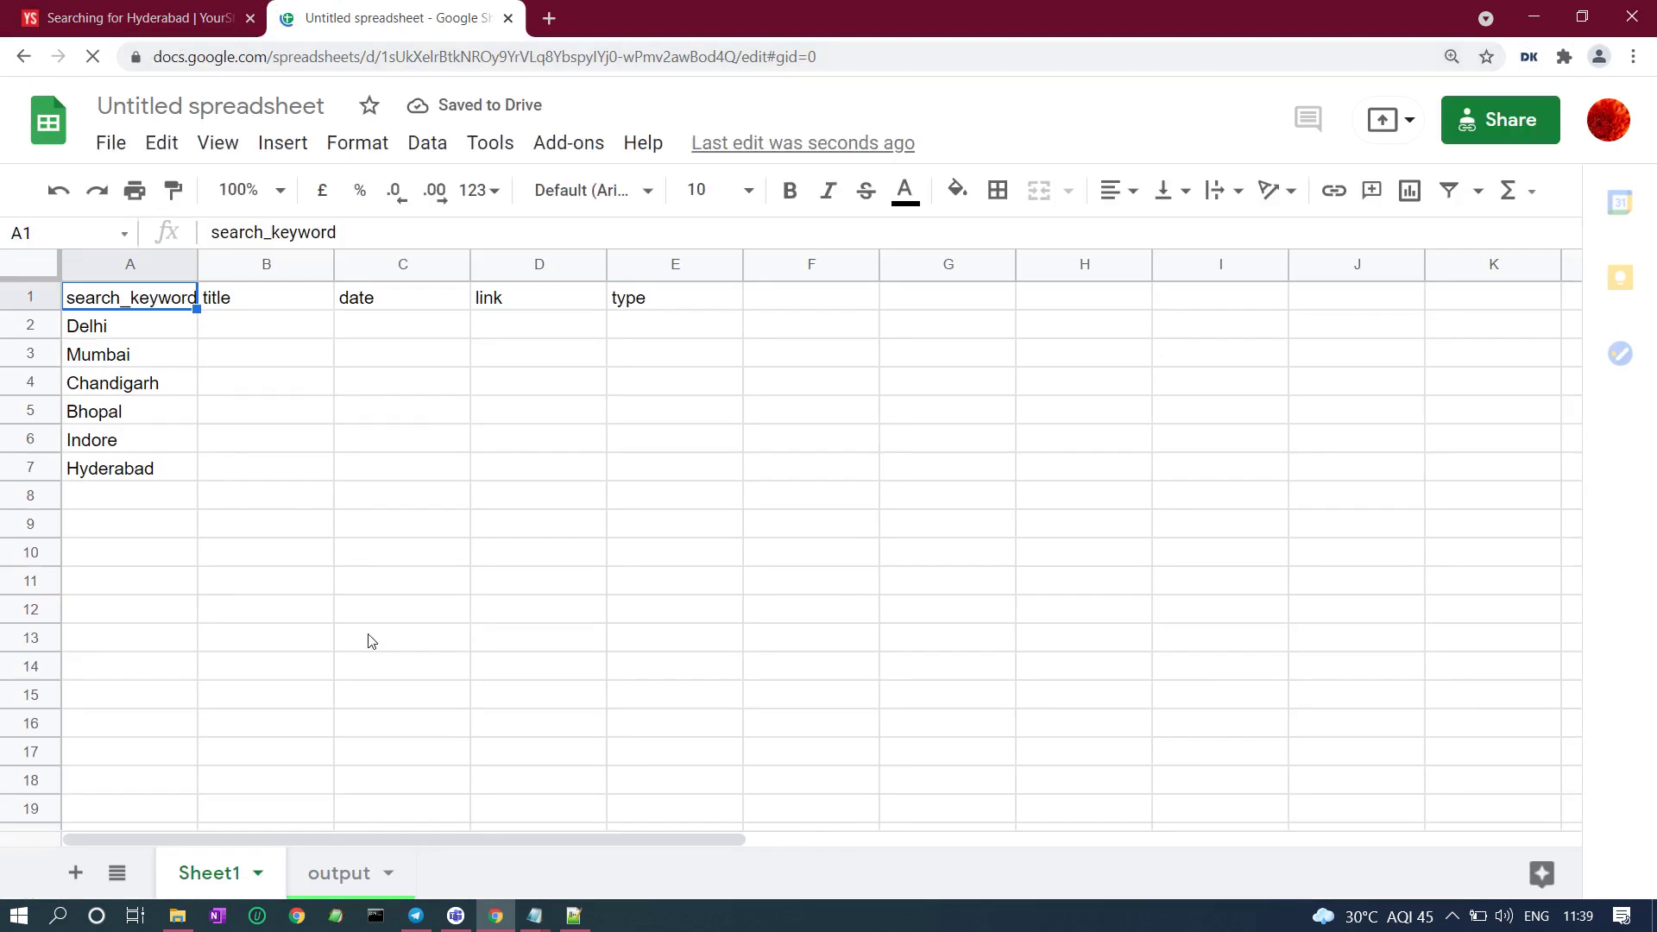
left_click(350, 882)
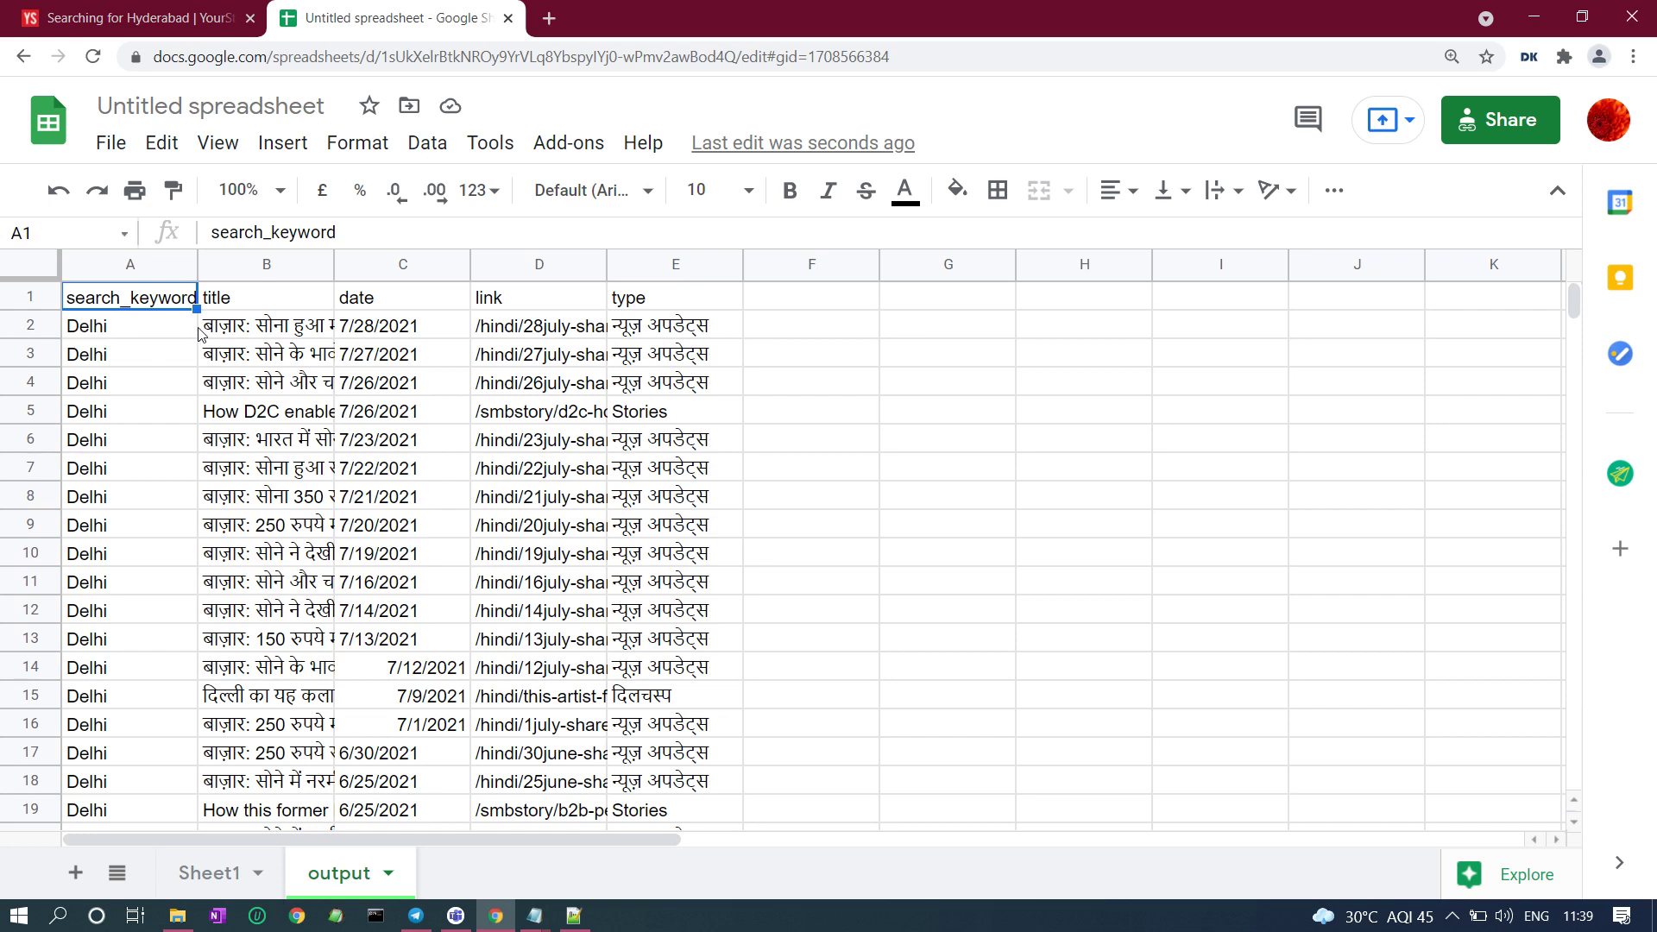
left_click(297, 332)
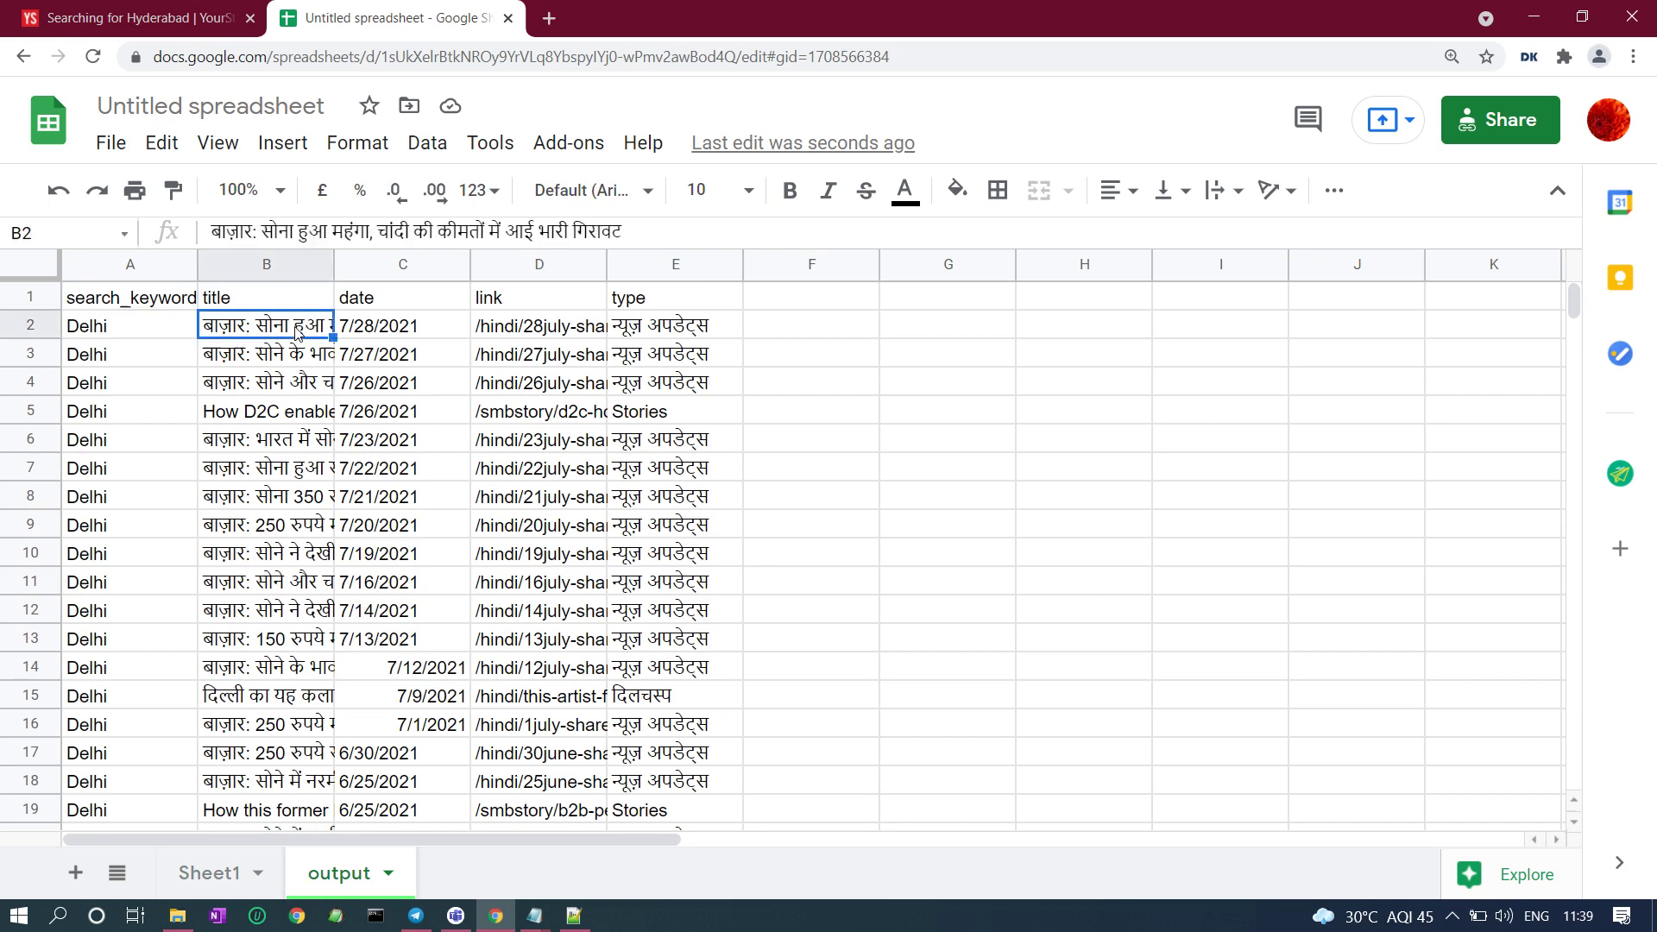
left_click(373, 334)
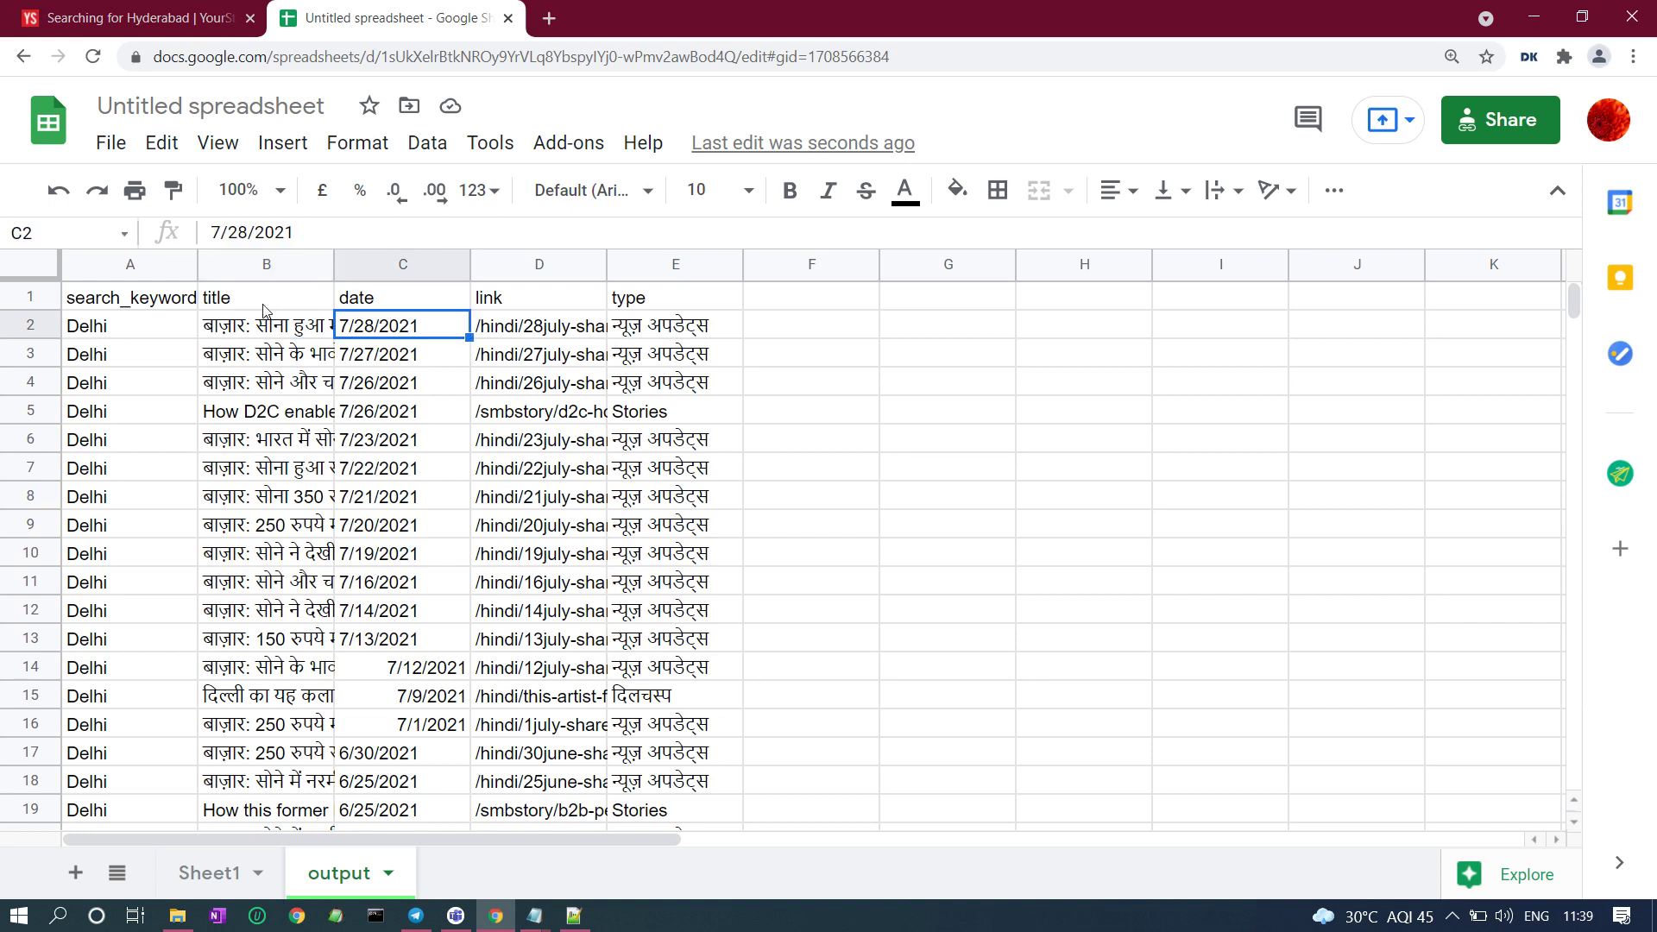
left_click(261, 334)
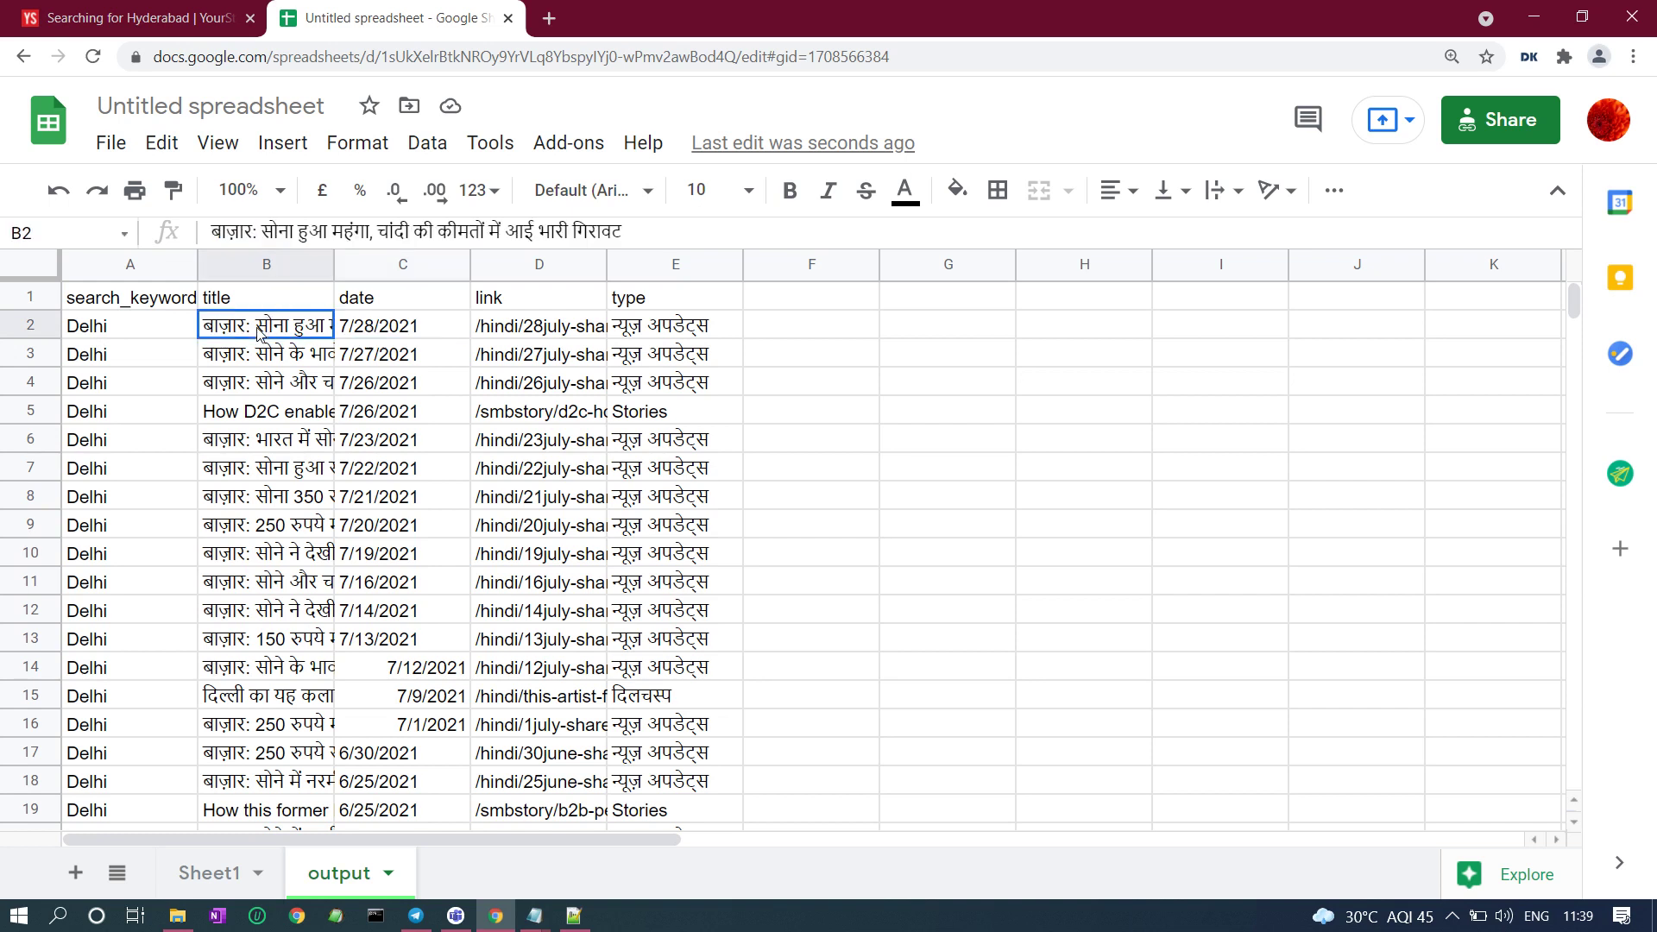
left_click(387, 335)
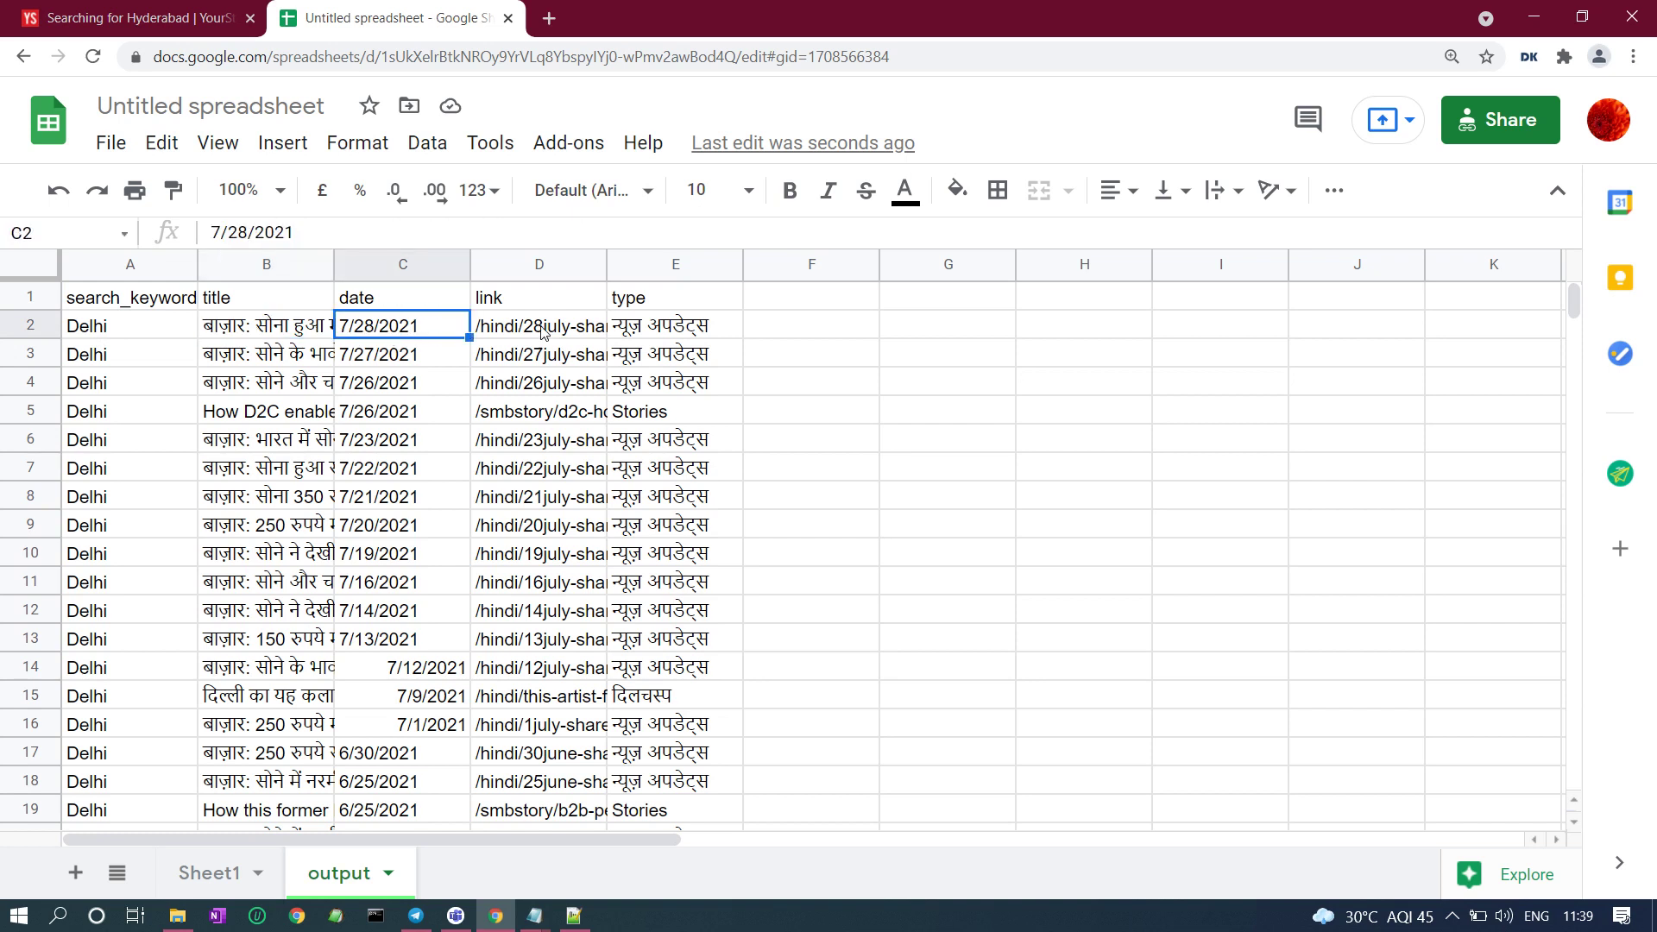
left_click(545, 334)
left_click(649, 335)
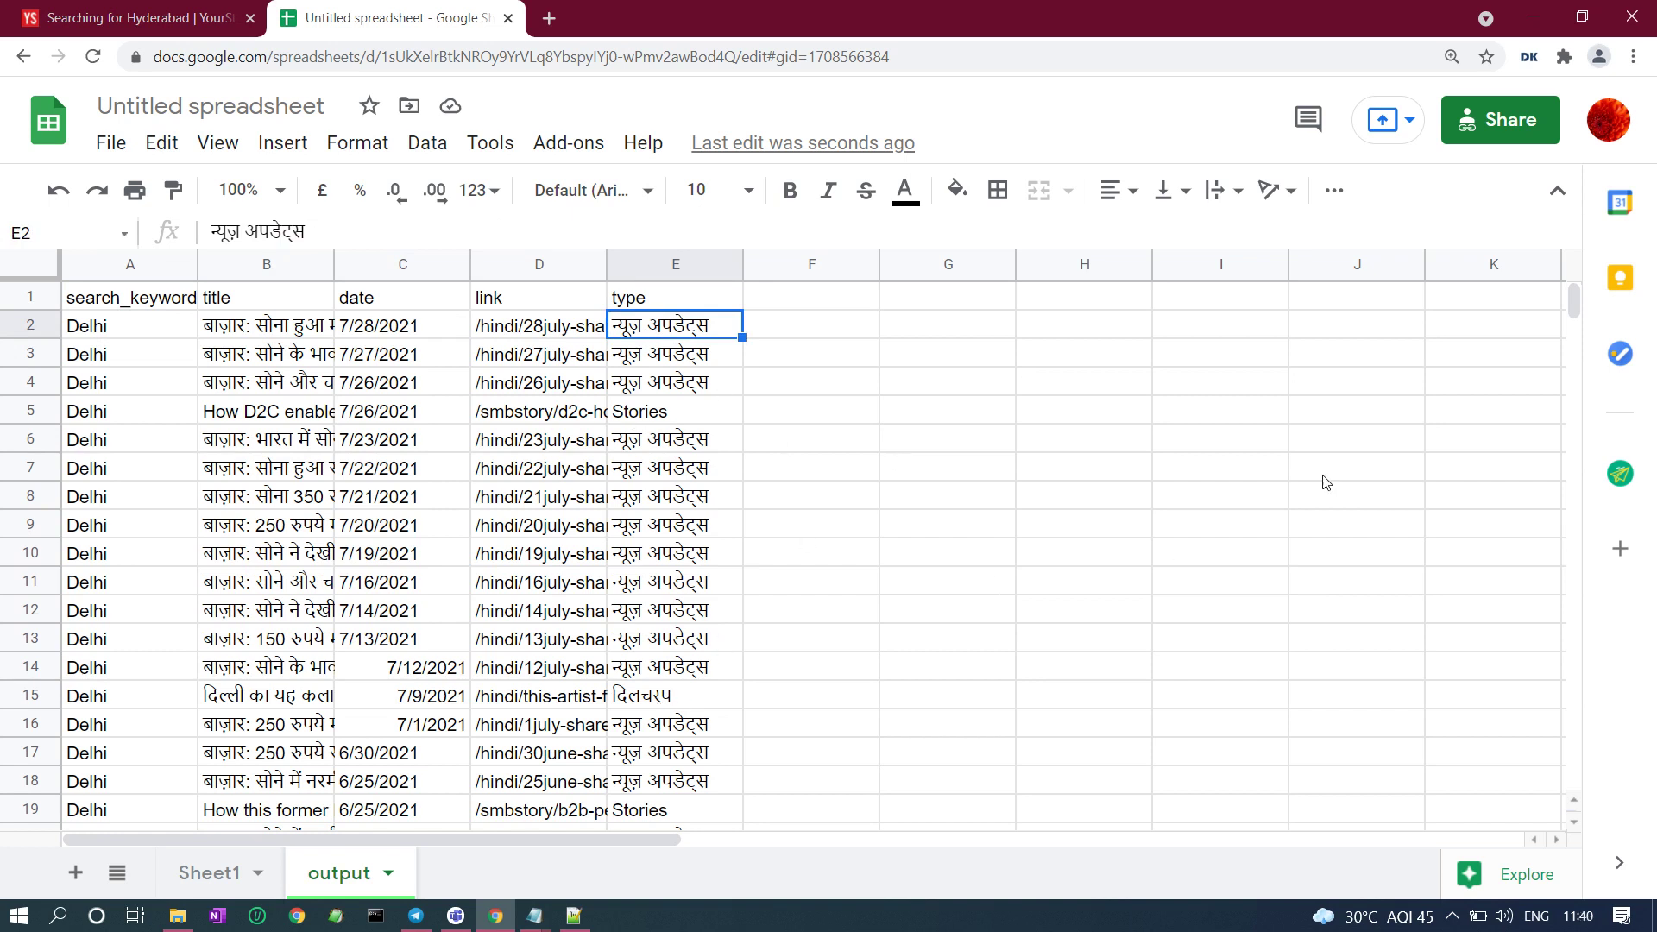
scroll(1572, 823, "down", 7)
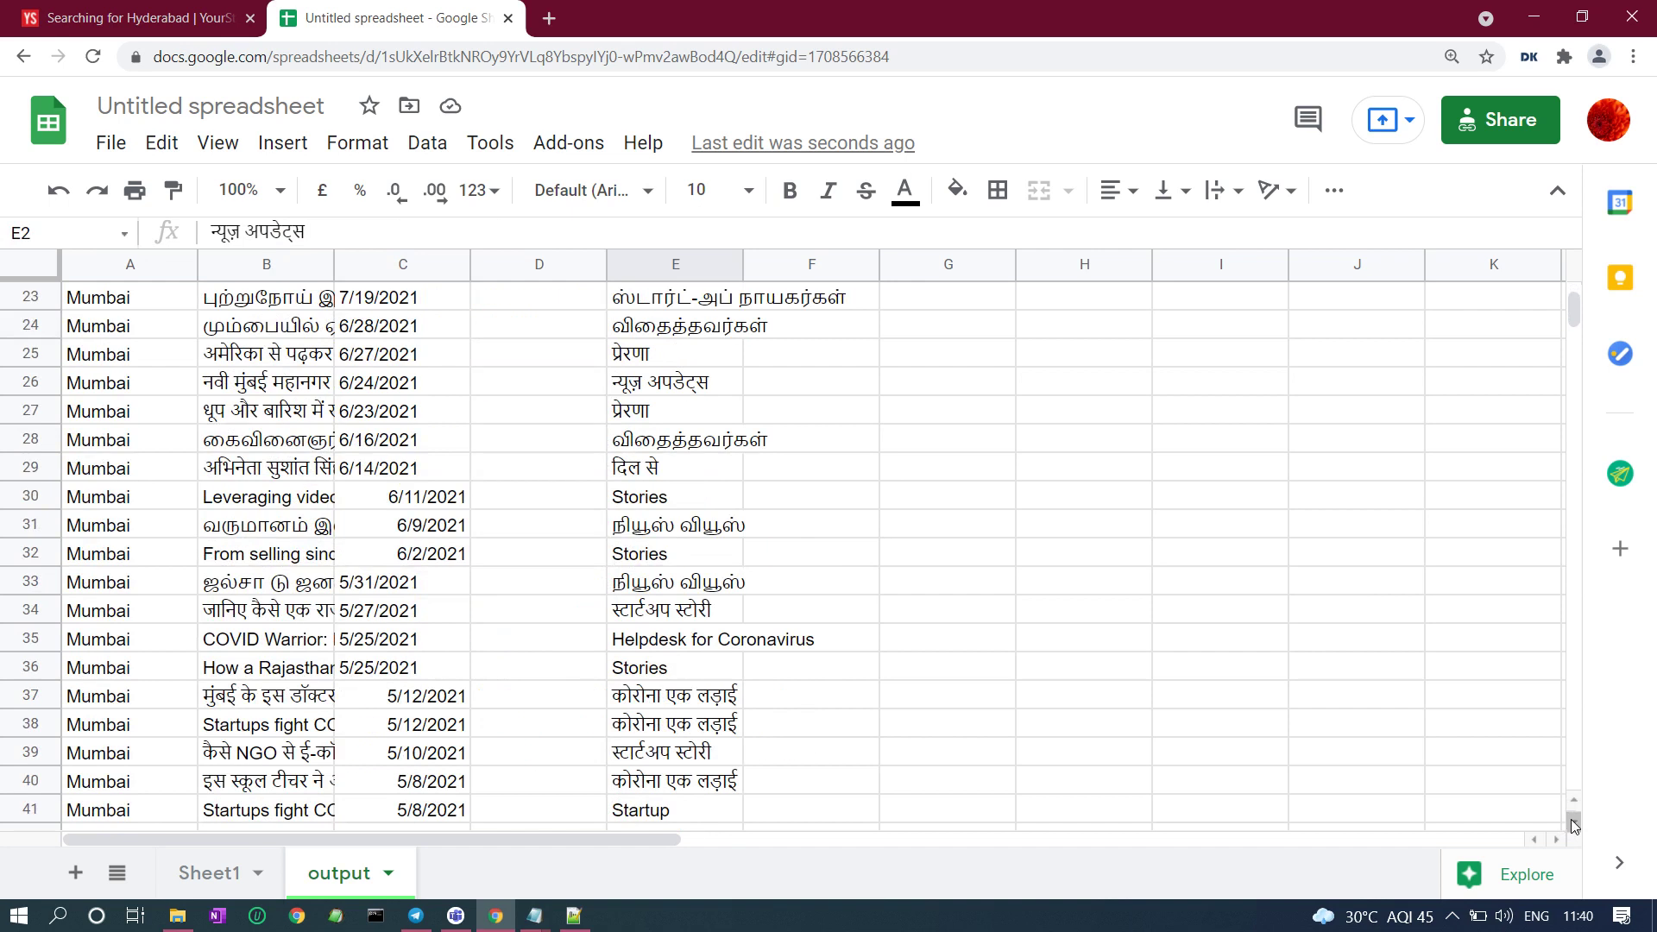
scroll(1570, 822, "down", 4)
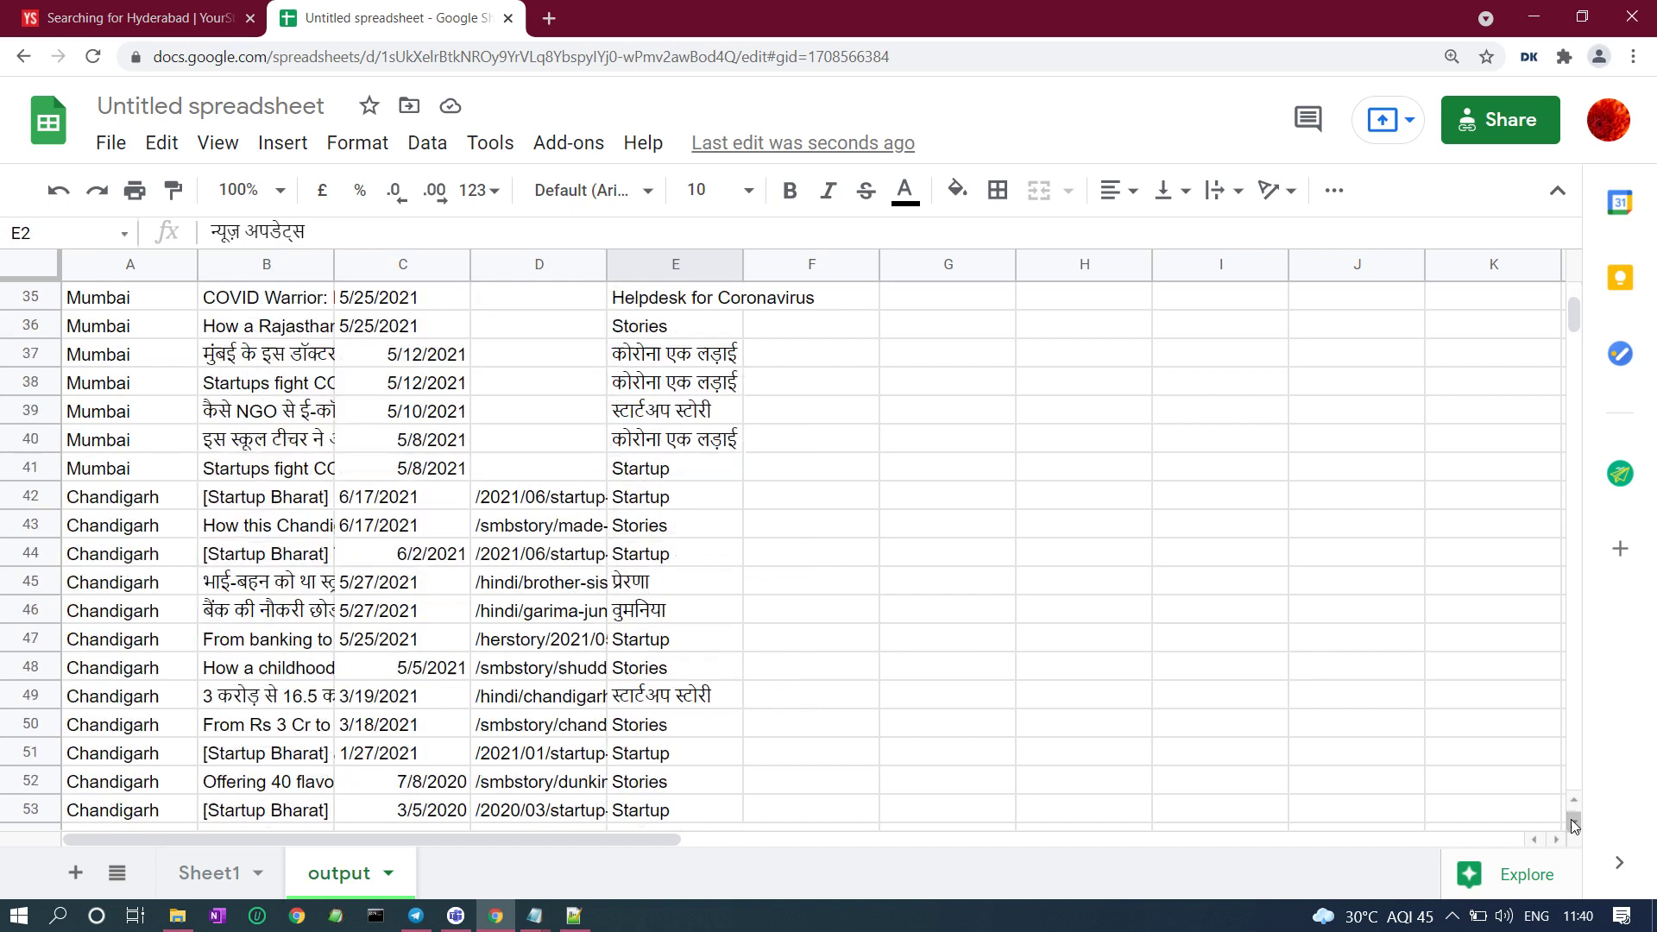
scroll(1571, 820, "down", 4)
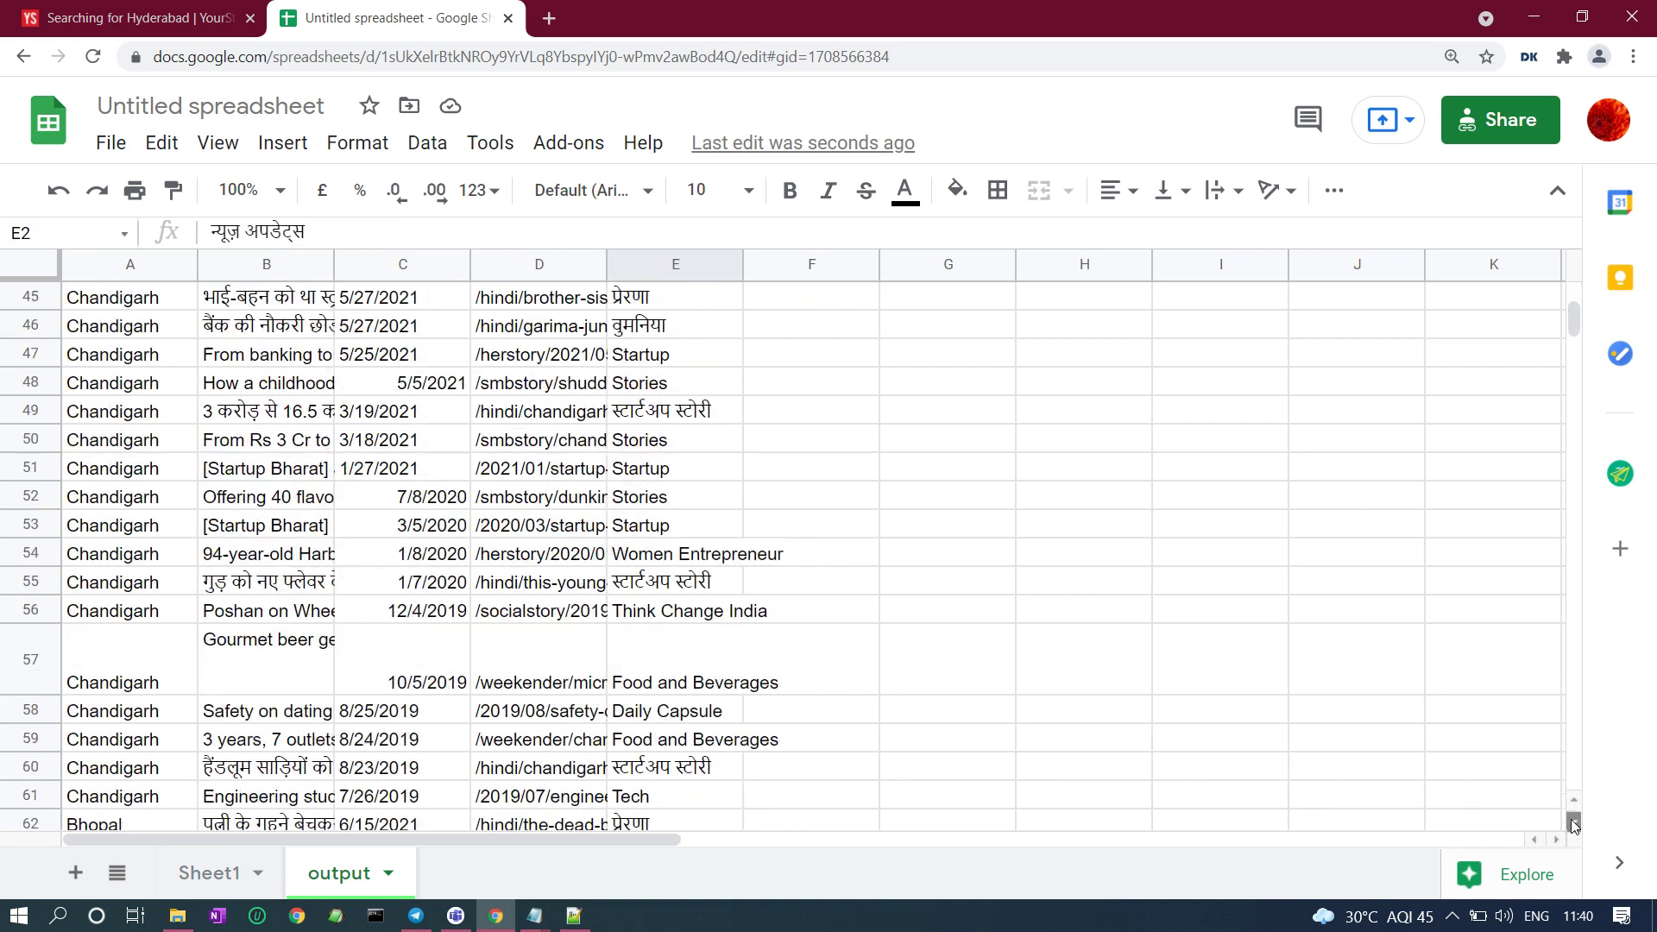
scroll(1570, 820, "down", 4)
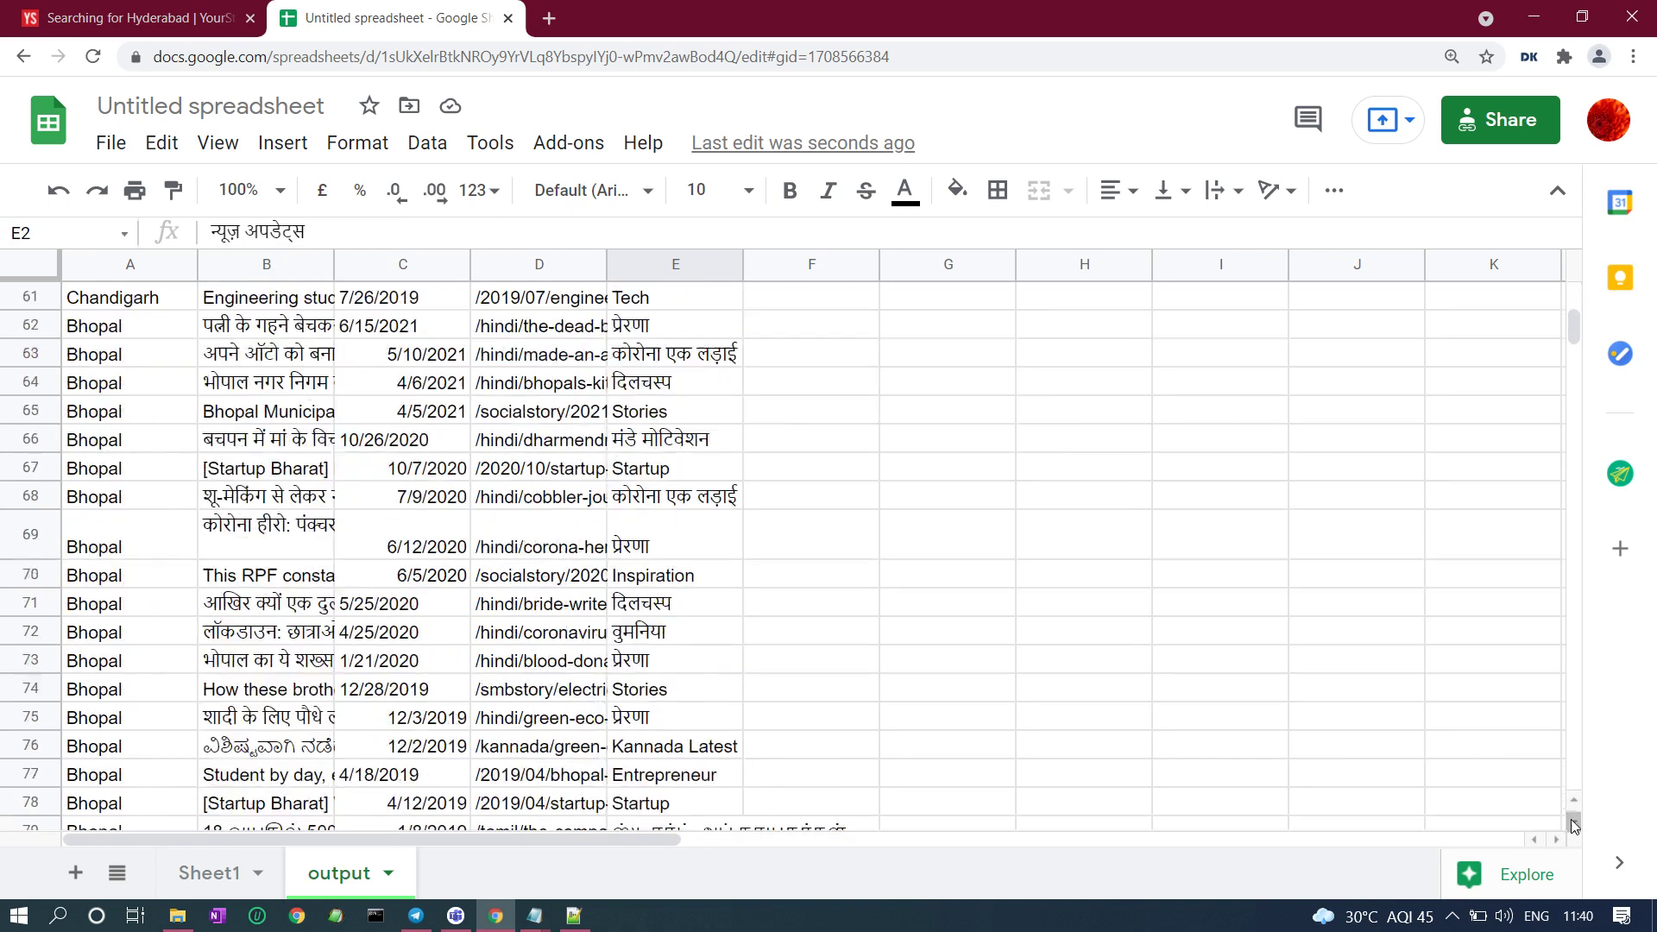
scroll(1570, 820, "down", 9)
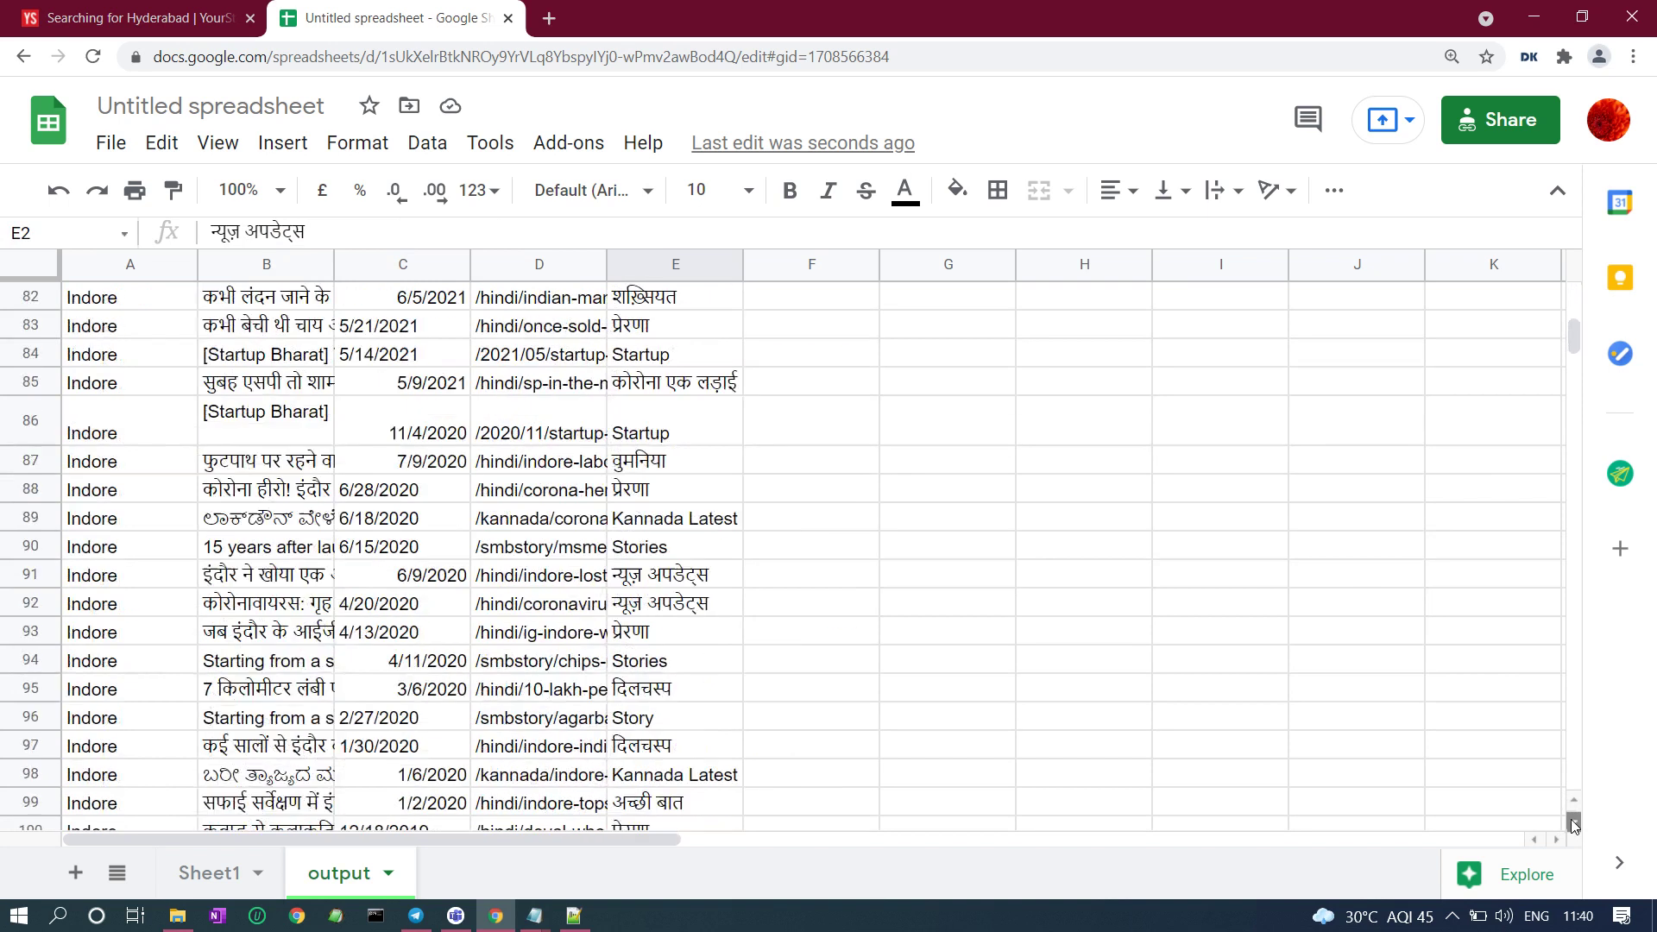
scroll(1570, 819, "down", 7)
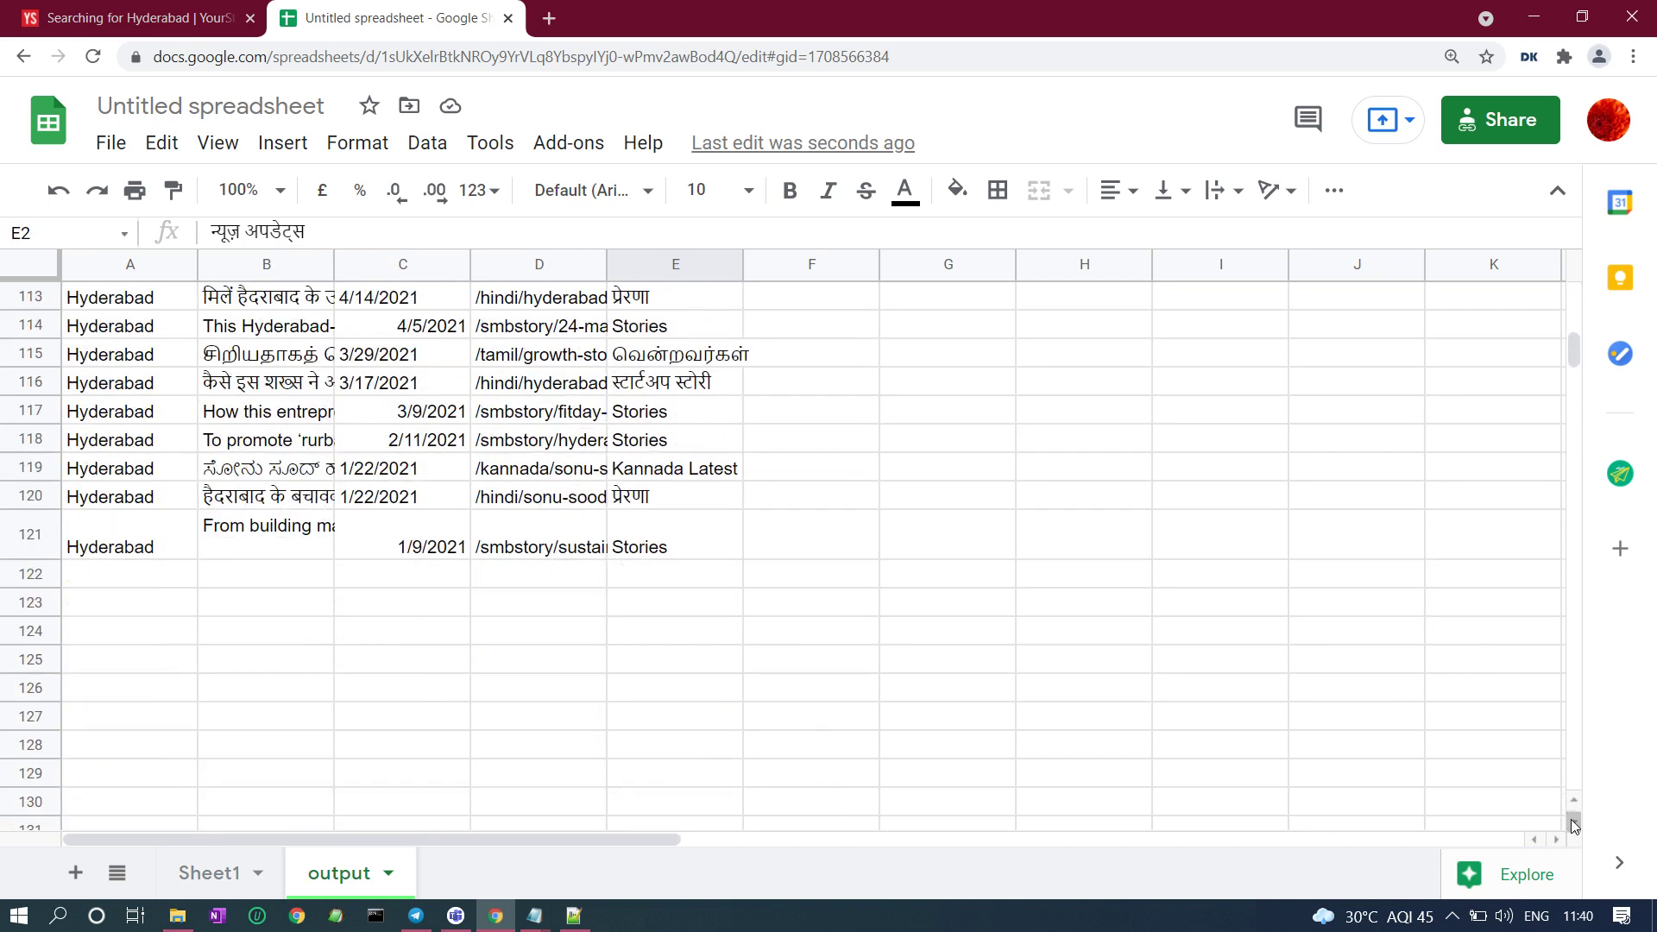